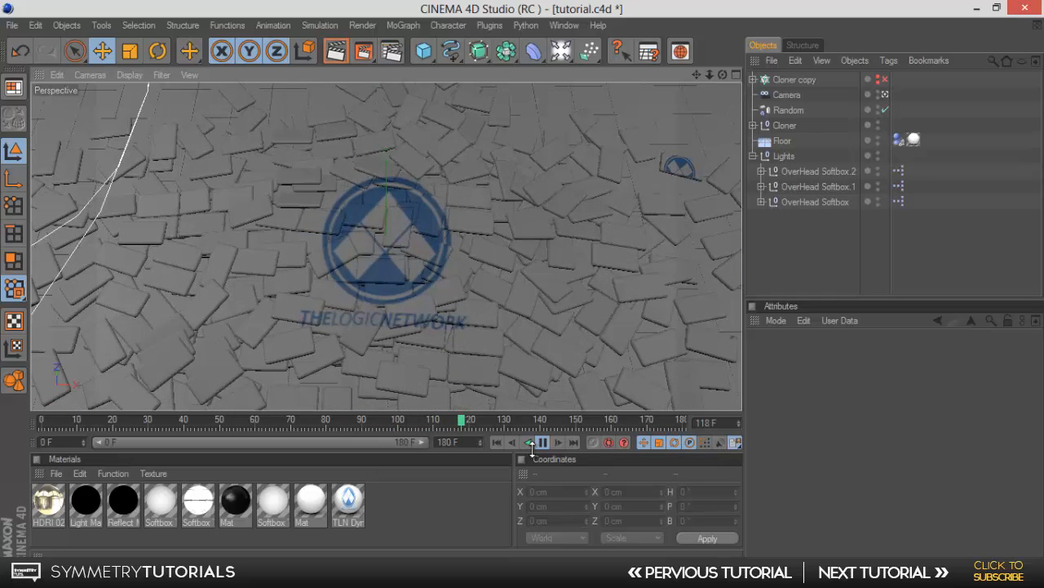
Stop the playback and delete the Camera, the Cloner null and the Floor's Dynamics Body tag from the scene.
click(545, 442)
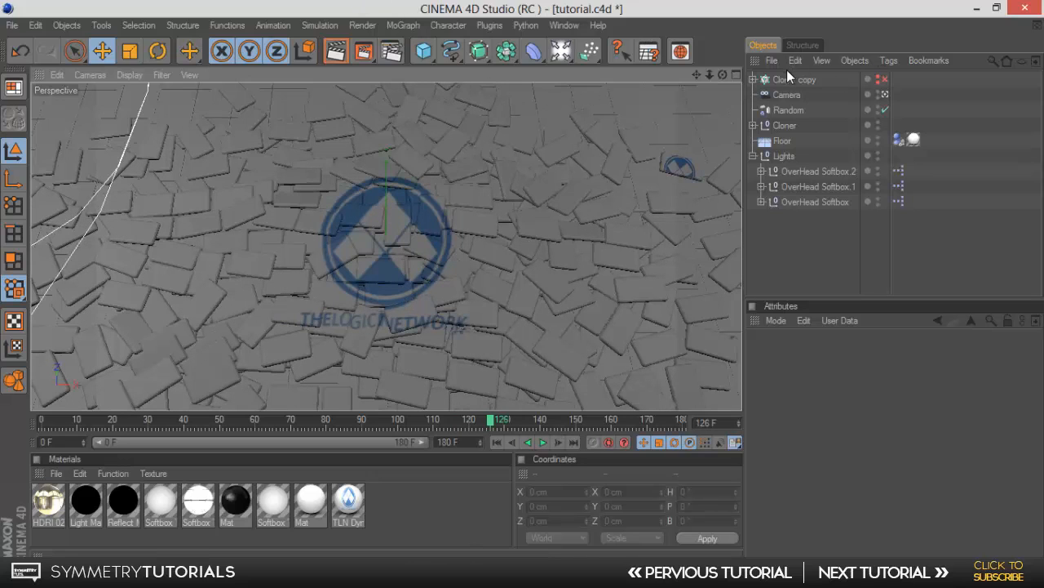
click(793, 96)
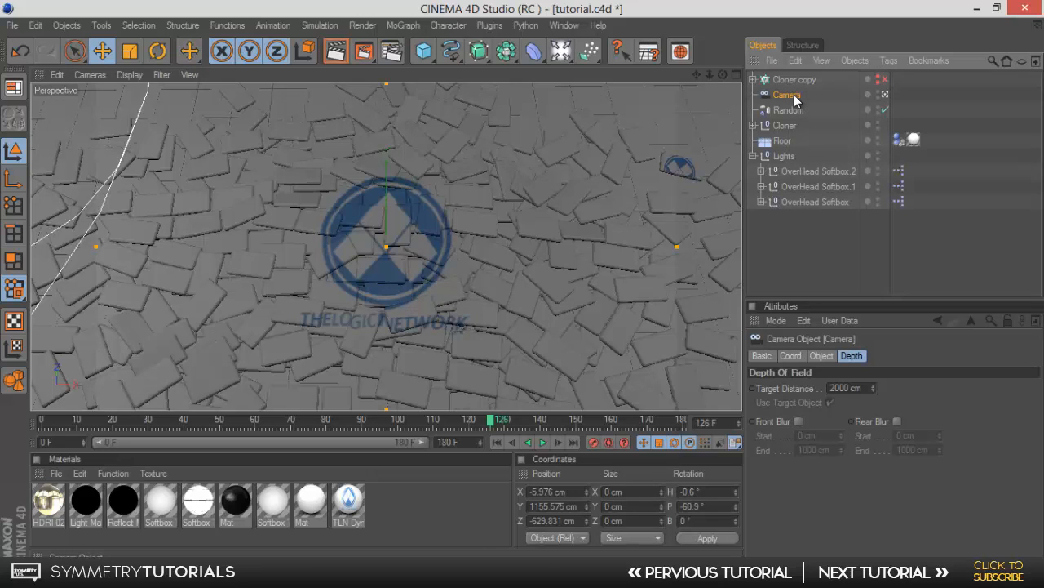
key(Delete)
click(795, 96)
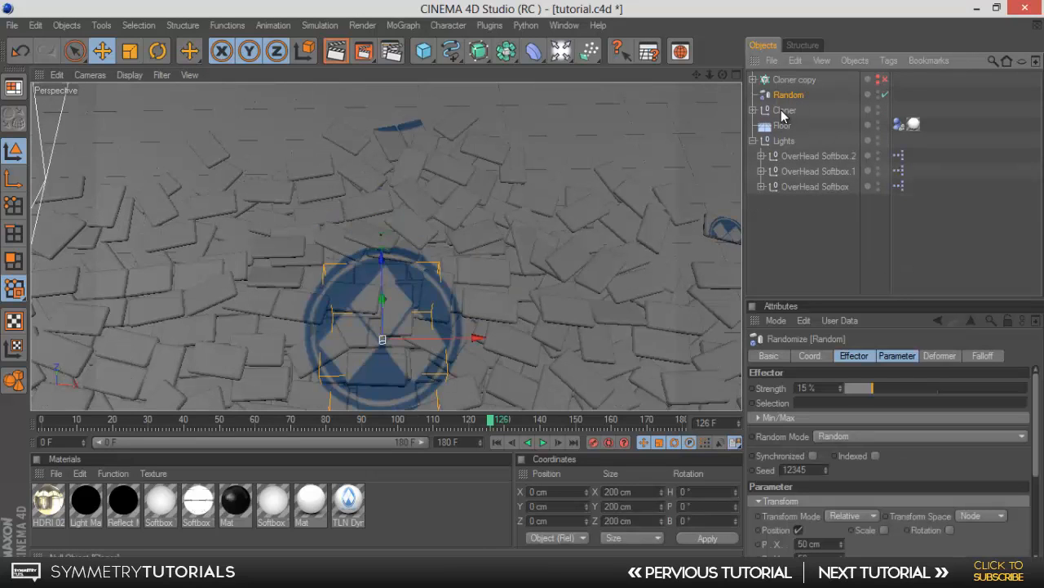
click(782, 110)
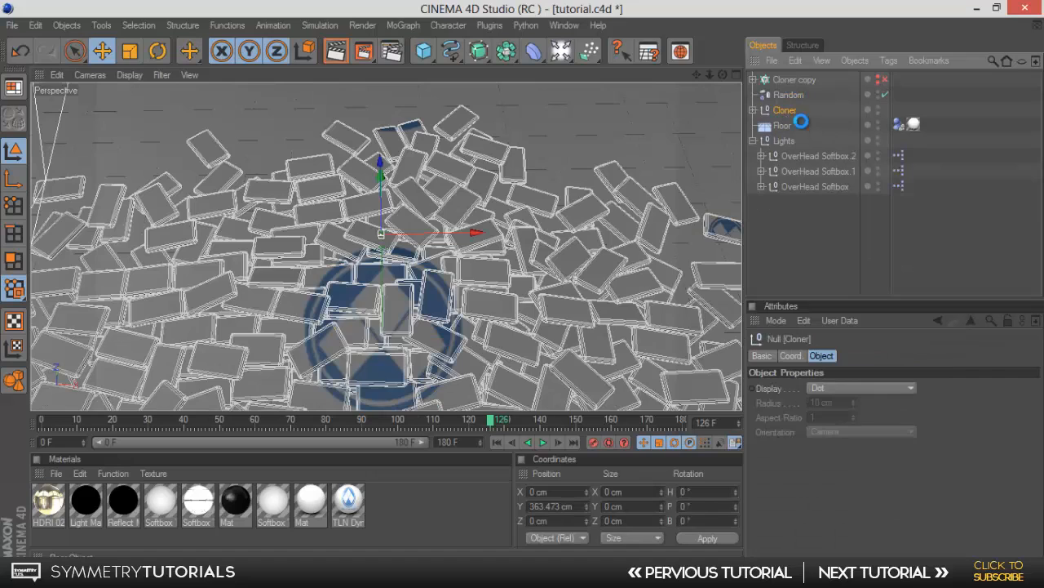
key(Delete)
click(899, 109)
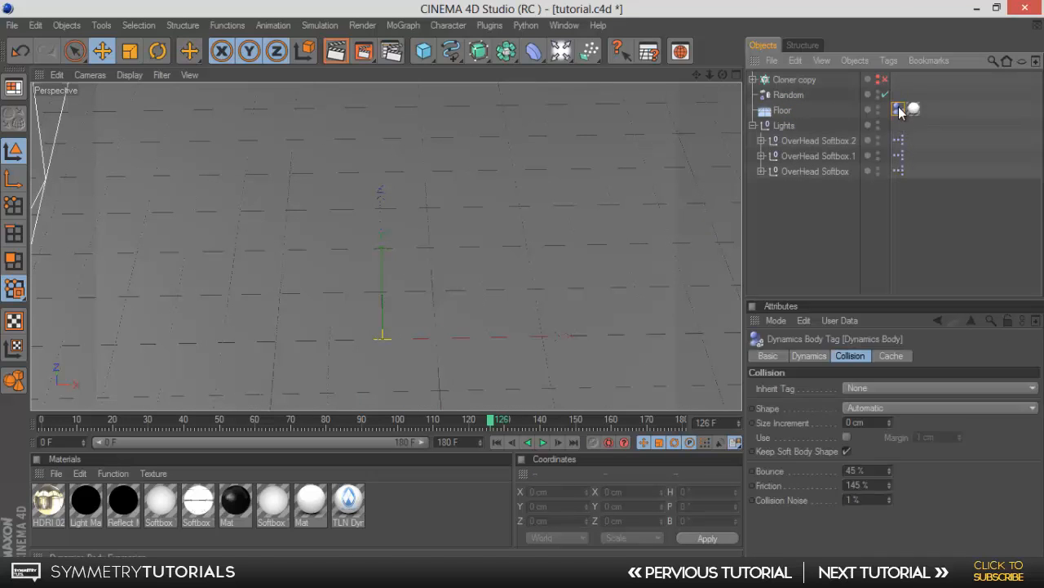
key(Delete)
Add a cube and reshape it into a flat tile measuring about 85 × 20 × 100 cm in X, Y and Z.
scroll(459, 149, down, 3)
click(423, 51)
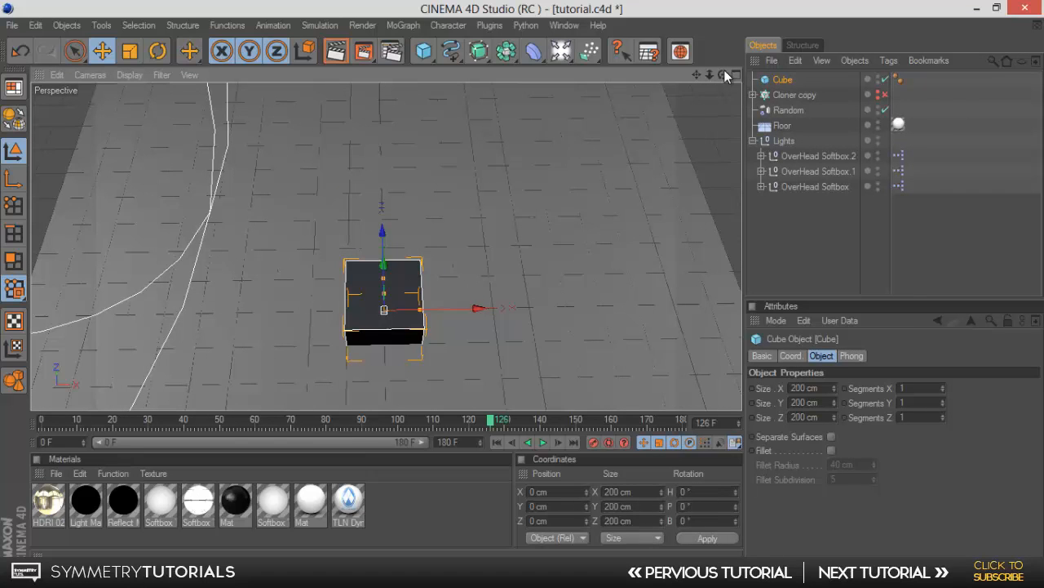
alt+drag(522, 285, 426, 242)
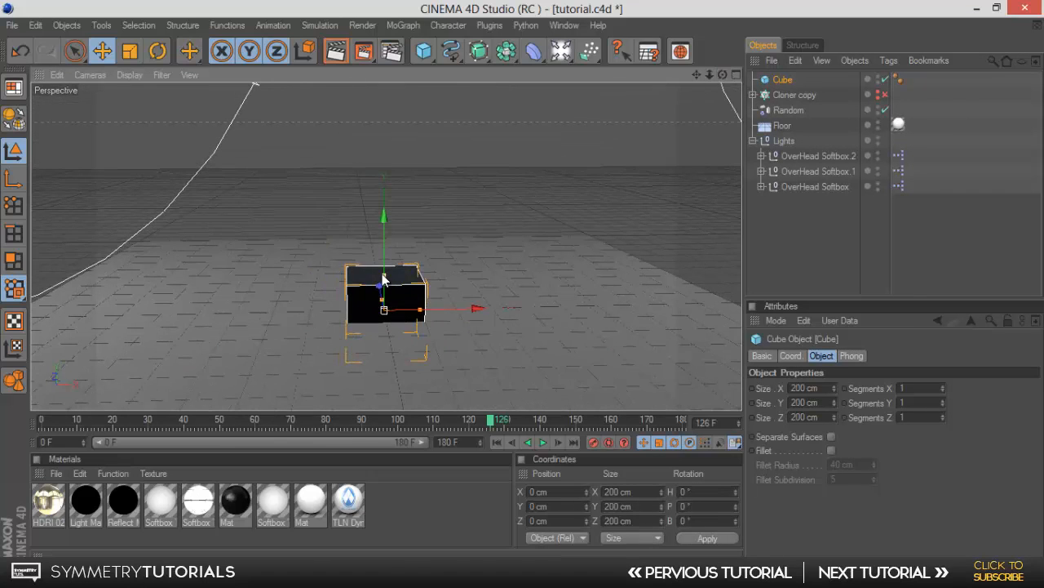
drag(384, 276, 383, 232)
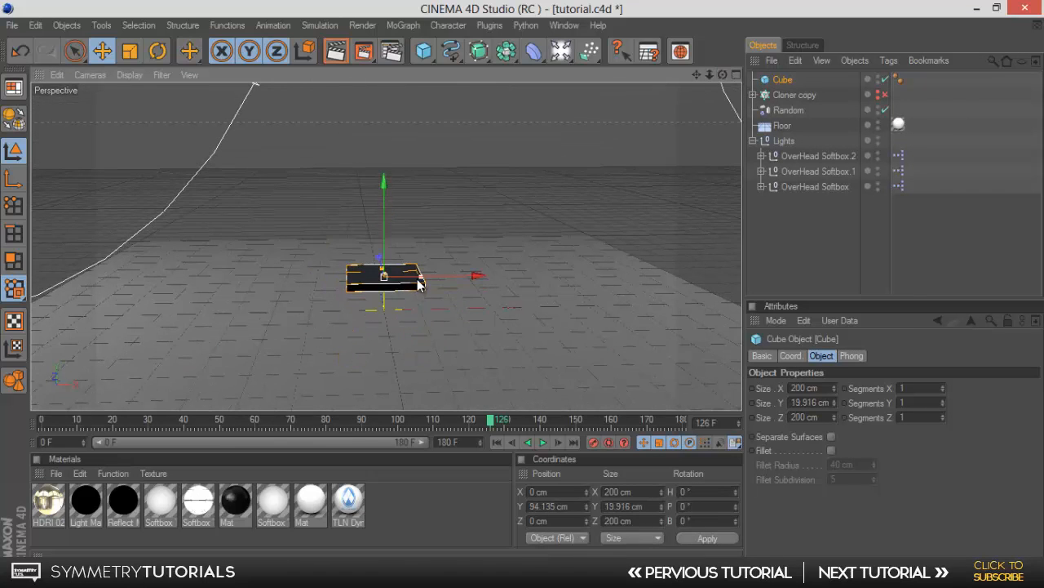
drag(418, 278, 400, 278)
drag(723, 75, 147, 322)
drag(410, 268, 399, 280)
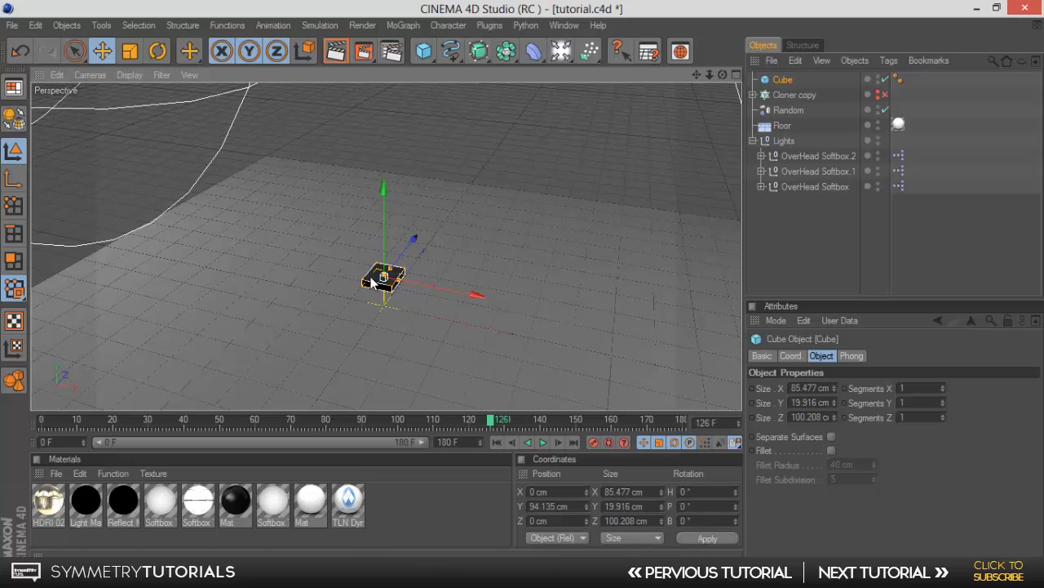
Enable the cube's fillet with 3 subdivisions and a radius of 7.958 cm.
click(833, 452)
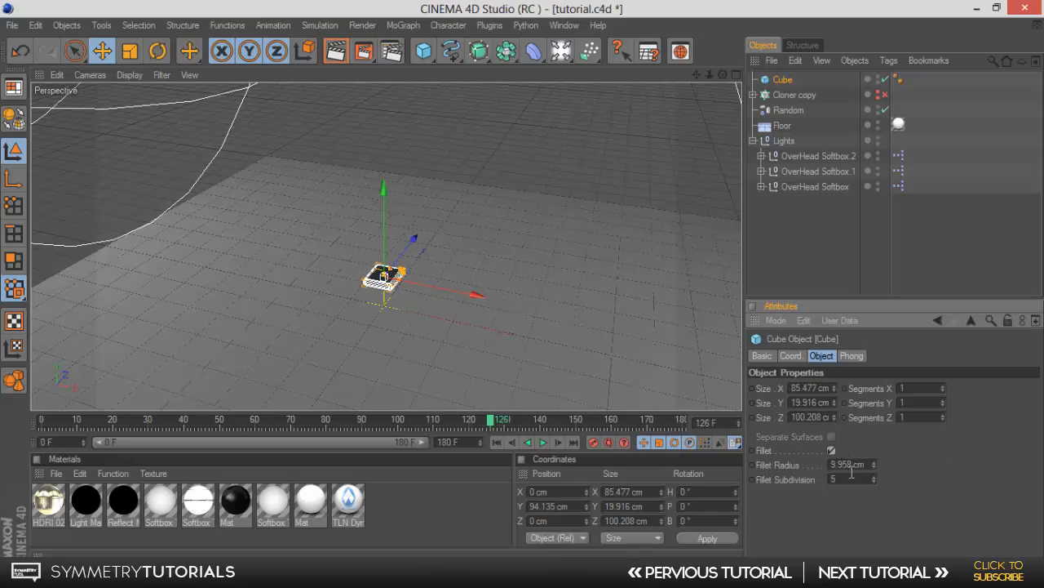
double_click(853, 478)
text(2)
scroll(853, 475, up, 1)
double_click(856, 464)
scroll(856, 464, down, 2)
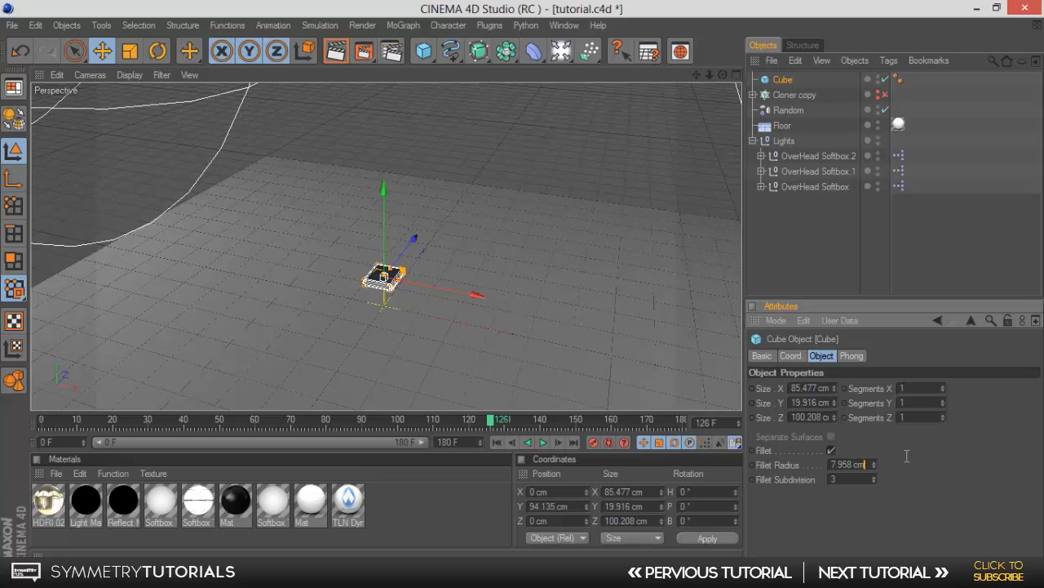
Add a MoGraph Cloner and make the cube its child.
click(401, 26)
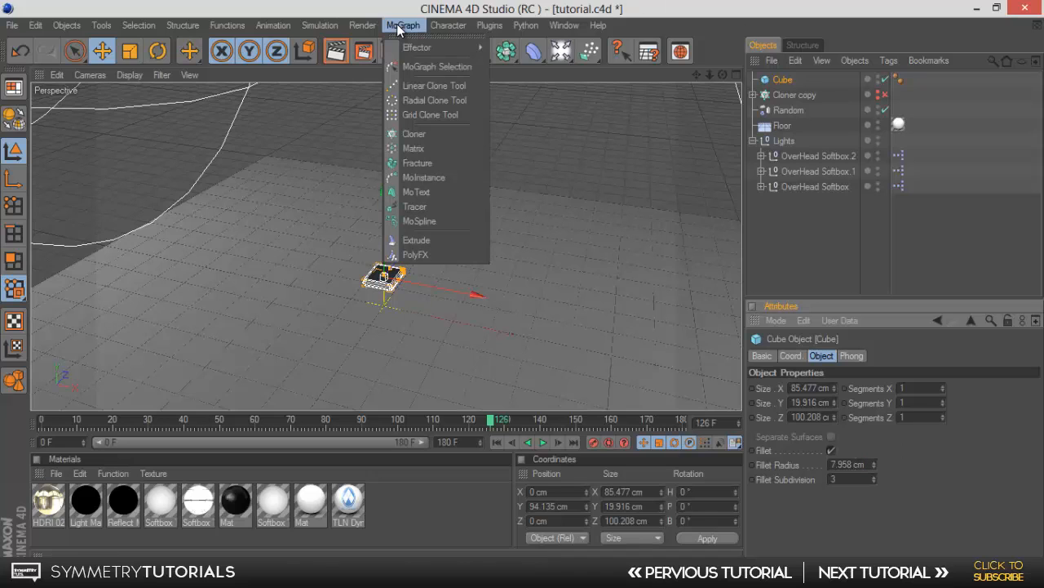
click(468, 135)
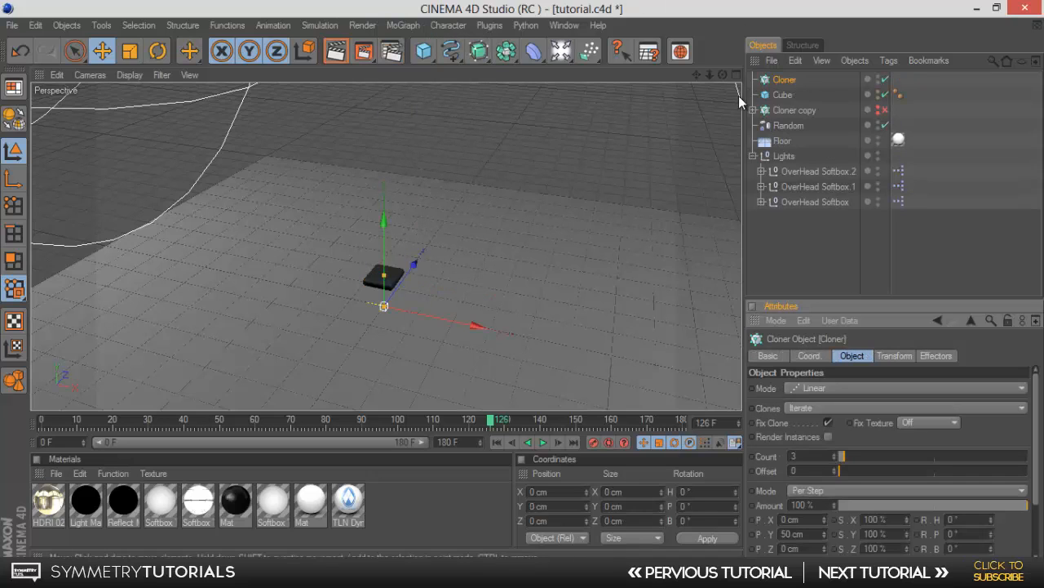
drag(777, 99, 782, 81)
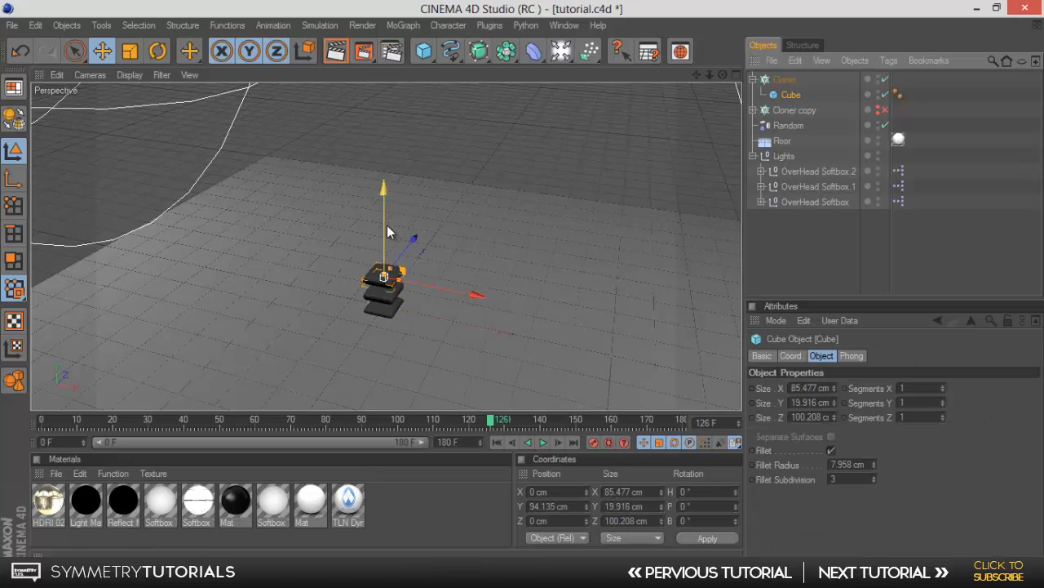
drag(387, 225, 524, 286)
click(20, 52)
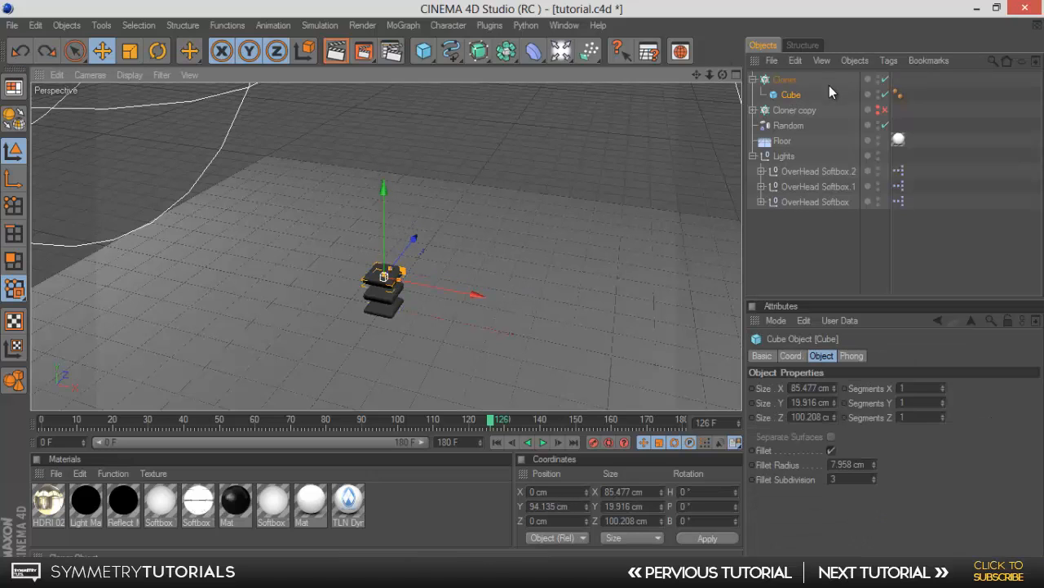
Raise the new Cloner to about 373 cm on Y and switch its mode to Grid Array.
click(785, 80)
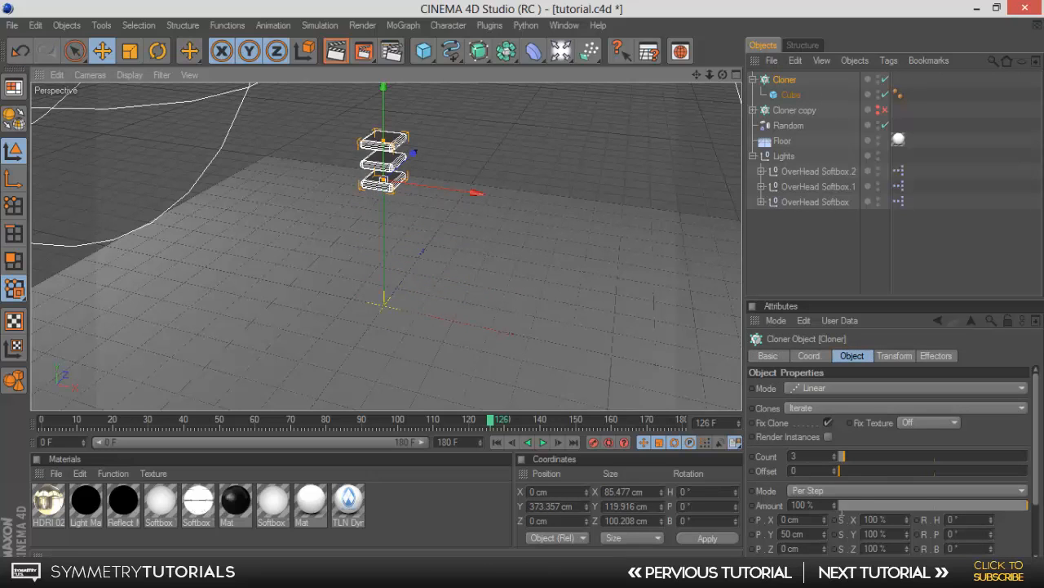
click(860, 392)
click(864, 446)
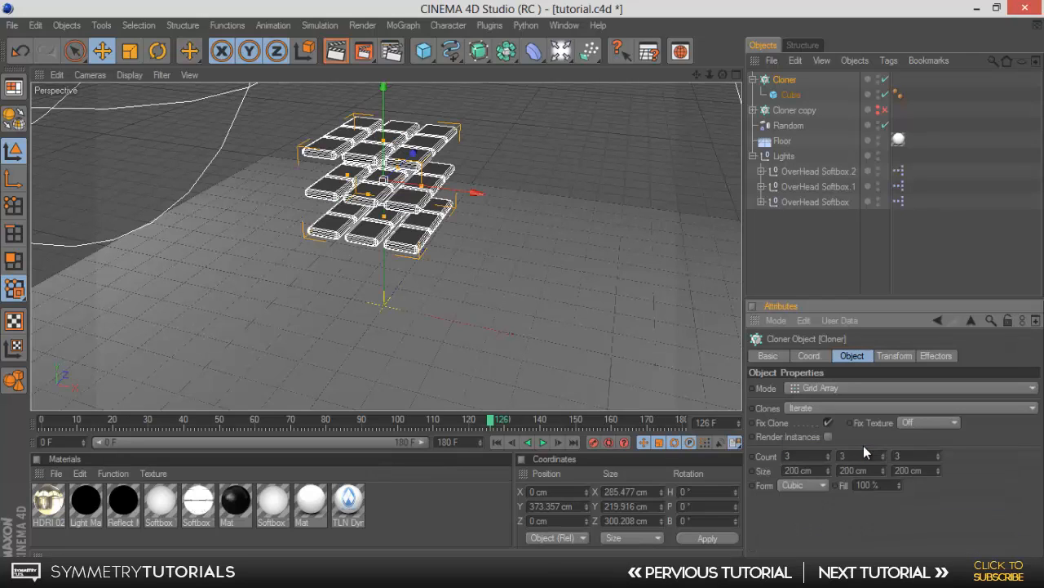
Set the Cloner's grid count to 6, 5 and 6 clones in X, Y and Z.
double_click(812, 455)
text(6)
key(Return)
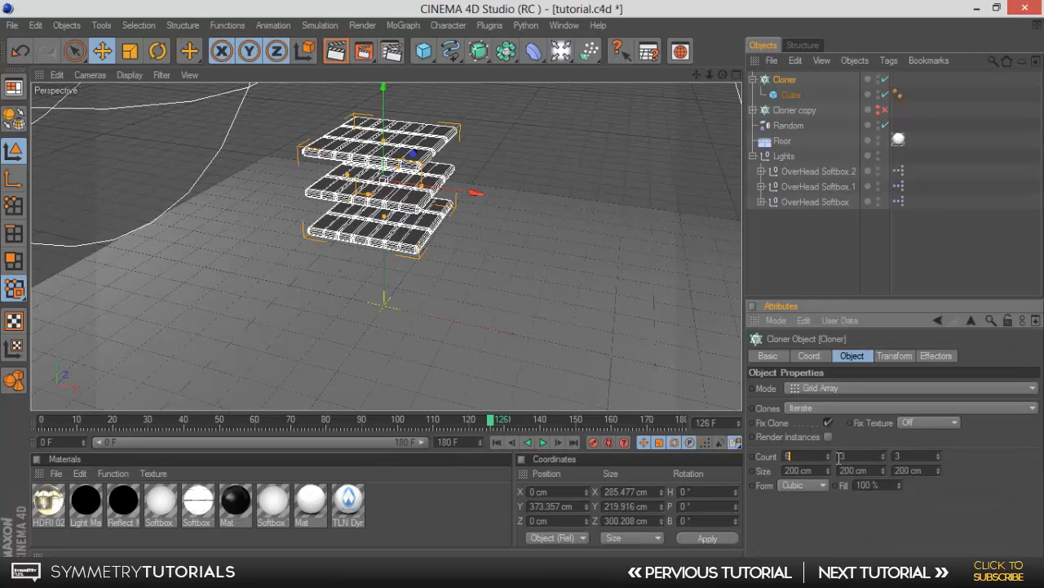
double_click(857, 456)
text(5)
key(Return)
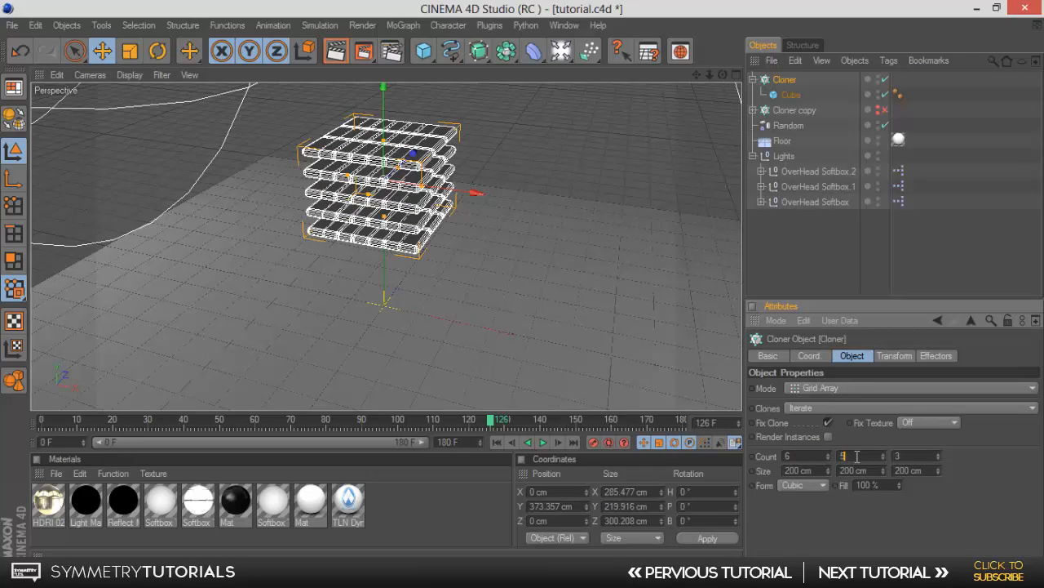
double_click(912, 455)
text(5)
key(Return)
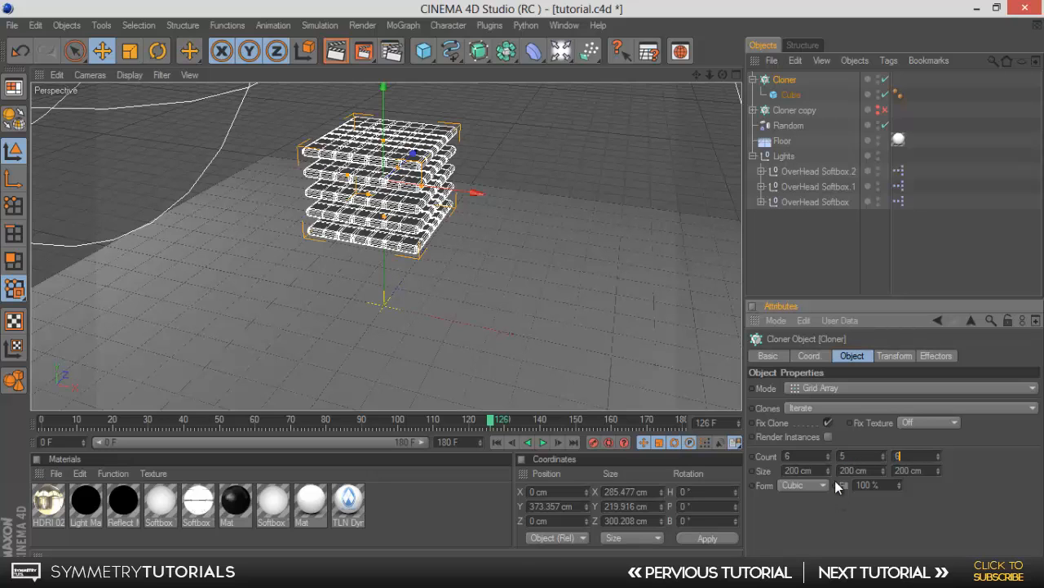
Resize the clone grid to 479 × 170 × 652 cm and raise the Cloner to about 540 cm on Y.
mouse_move(828, 472)
mouse_down()
mouse_move(825, 436)
mouse_move(826, 470)
mouse_up()
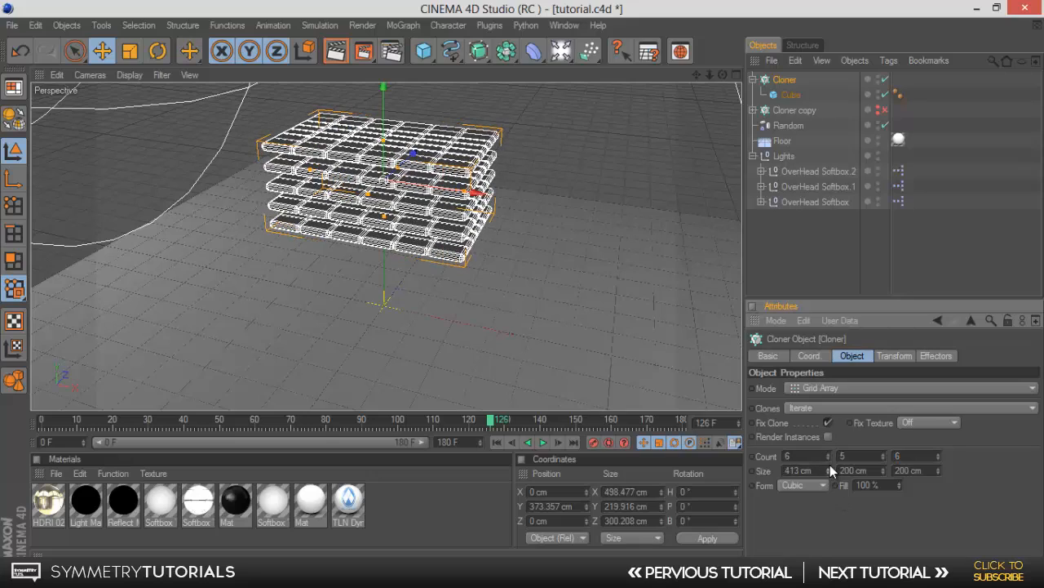
mouse_move(939, 470)
mouse_down()
mouse_move(931, 376)
mouse_move(940, 471)
mouse_move(930, 452)
mouse_move(937, 461)
mouse_up()
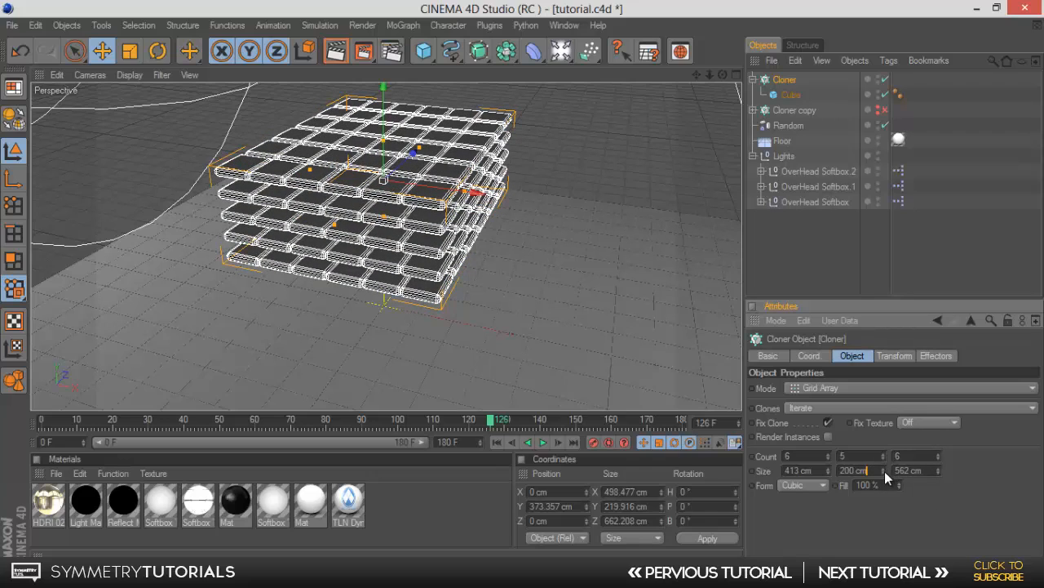
mouse_move(884, 471)
mouse_down()
mouse_move(885, 481)
mouse_move(885, 467)
mouse_move(939, 448)
mouse_move(942, 468)
mouse_up()
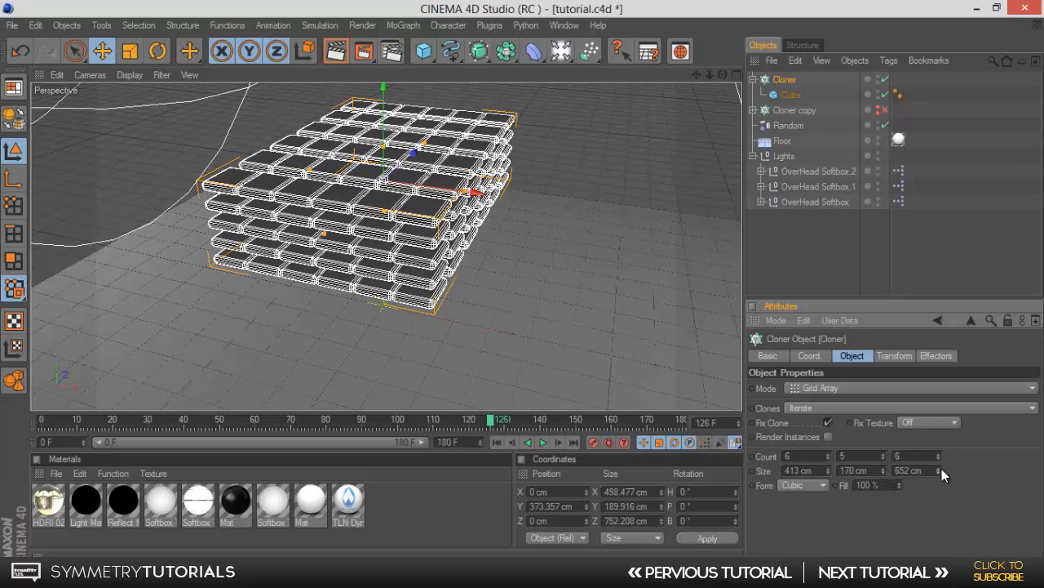
mouse_move(826, 467)
mouse_down()
mouse_move(823, 448)
mouse_move(826, 468)
mouse_up()
drag(384, 116, 383, 47)
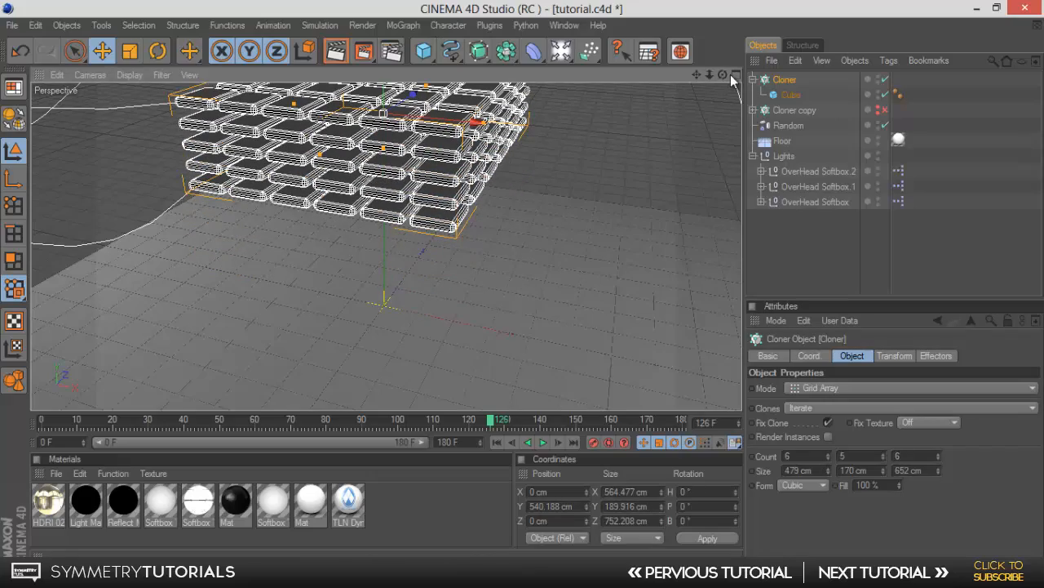
Add a rigid body dynamics tag to the Cube and a collider body dynamics tag to the Floor.
mouse_move(726, 74)
mouse_down()
mouse_move(518, 294)
mouse_move(533, 228)
mouse_move(522, 310)
mouse_move(531, 275)
mouse_move(495, 303)
mouse_move(523, 287)
mouse_up()
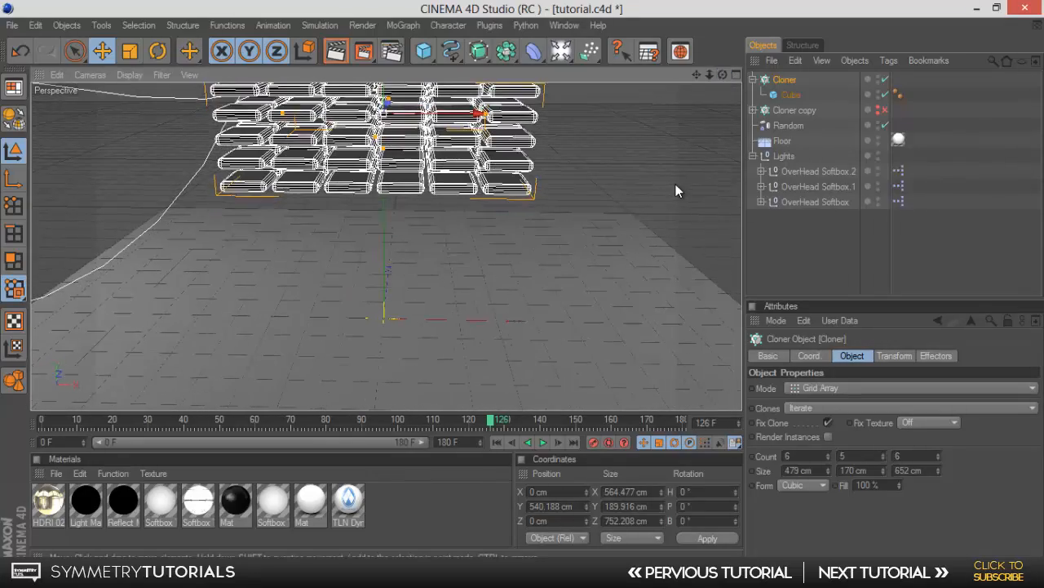
scroll(674, 170, down, 5)
mouse_move(727, 75)
mouse_down()
mouse_move(523, 284)
mouse_move(524, 302)
mouse_move(523, 282)
mouse_up()
click(793, 96)
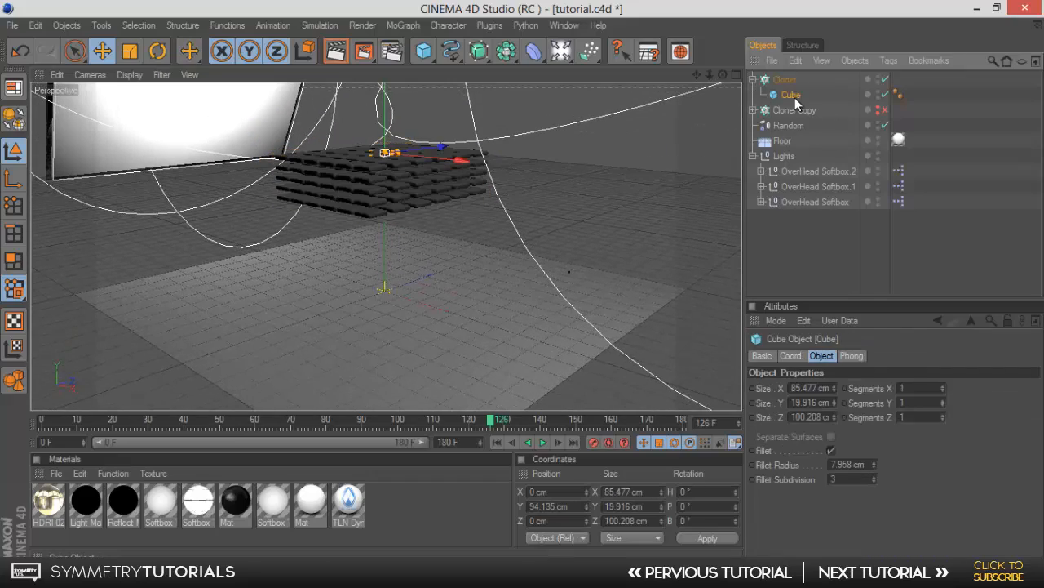
click(887, 61)
mouse_move(919, 146)
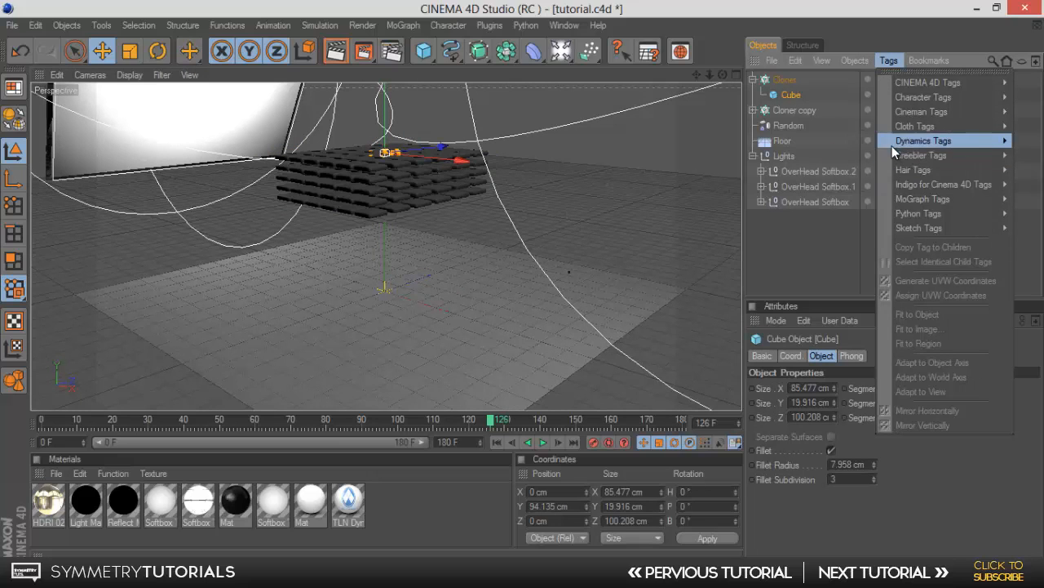
click(868, 141)
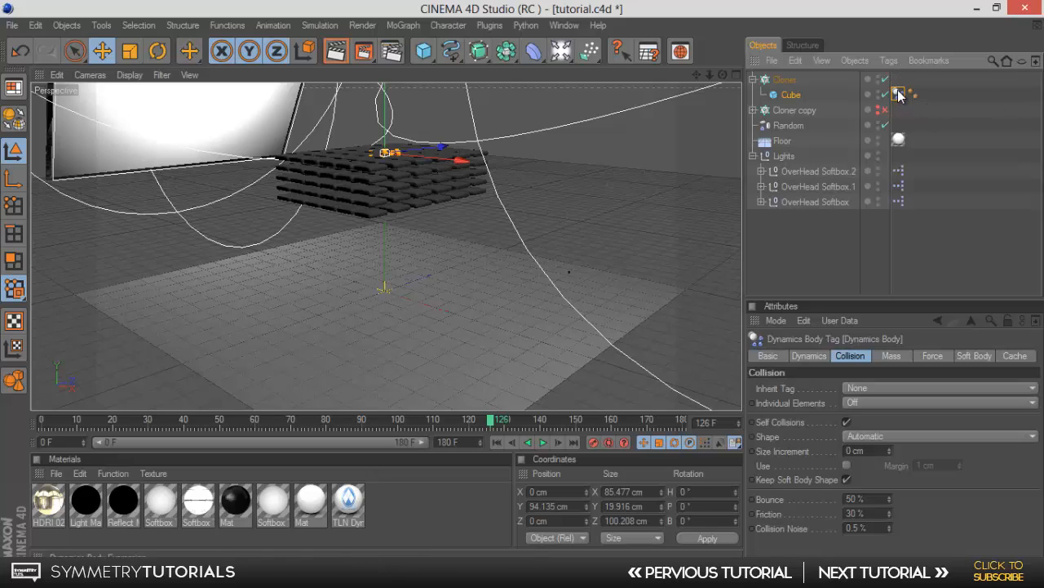
ctrl+drag(899, 95, 780, 145)
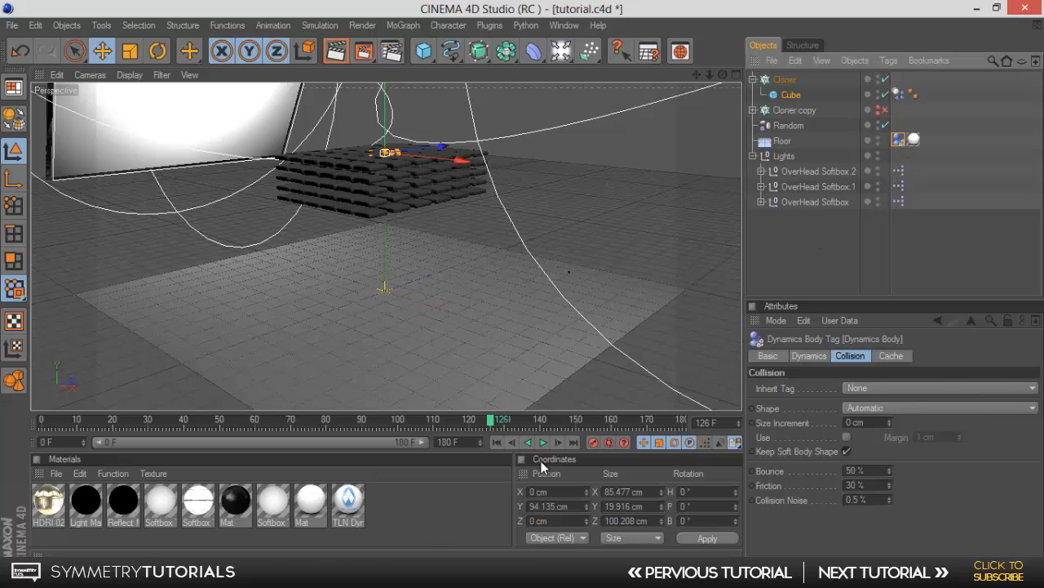
Play the simulation from the first frame to check how the tiles fall onto the floor, and stop it.
click(504, 444)
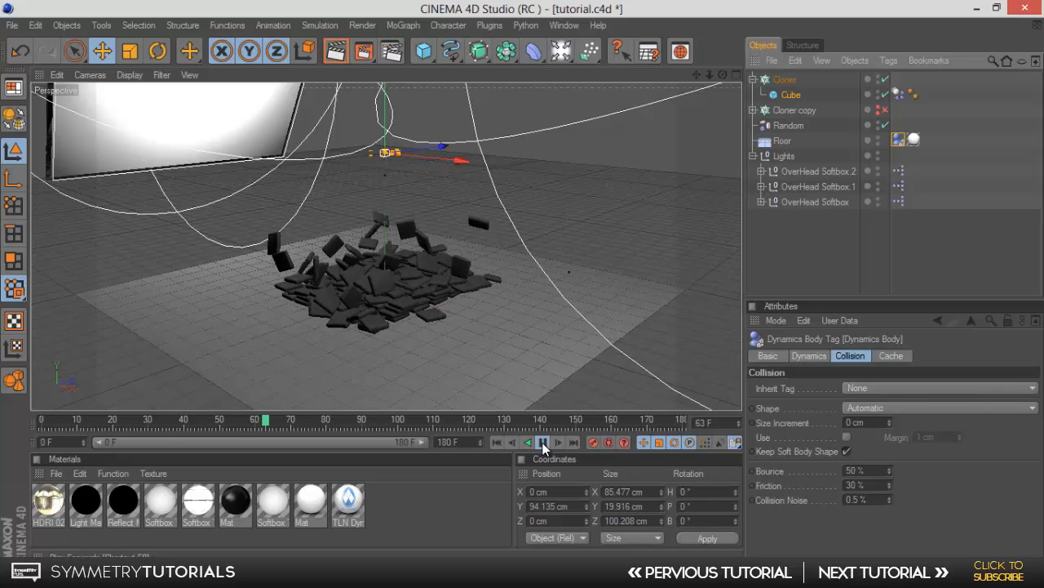
click(543, 443)
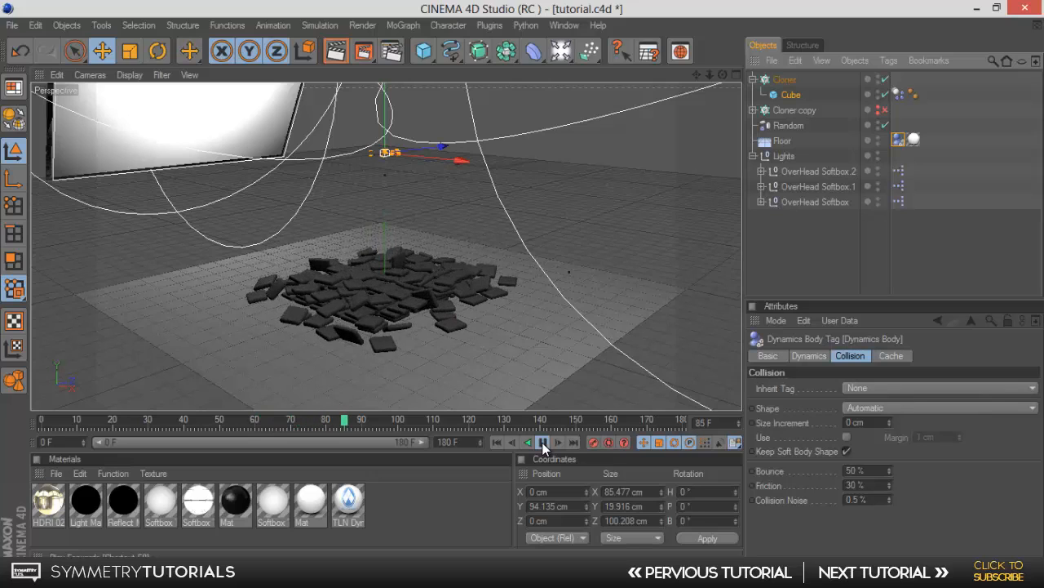
click(543, 443)
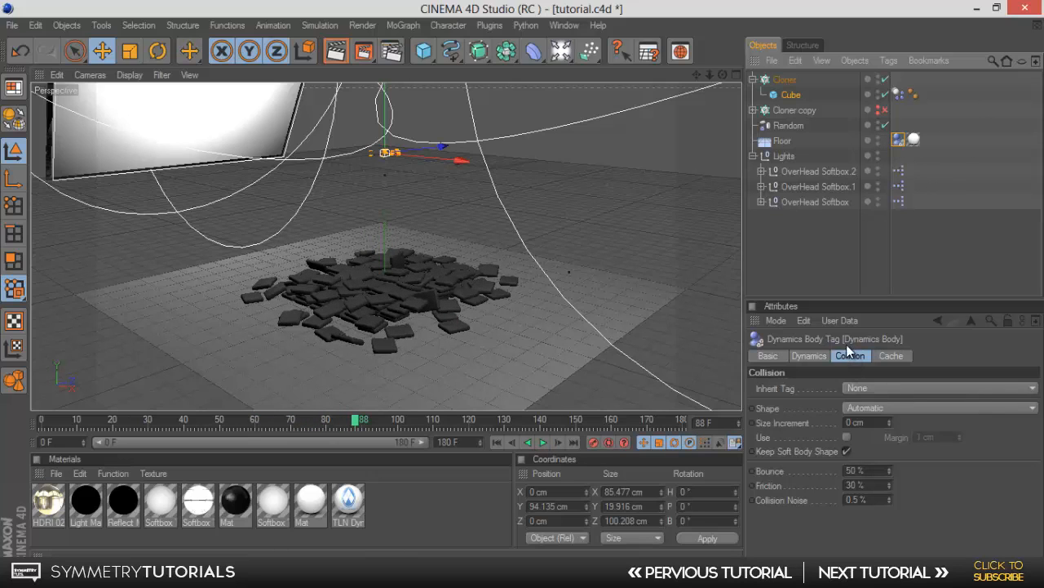
Set the collision friction to 65% on the Floor's and the Cube's dynamics tags and replay the simulation from the start.
click(862, 483)
text(45)
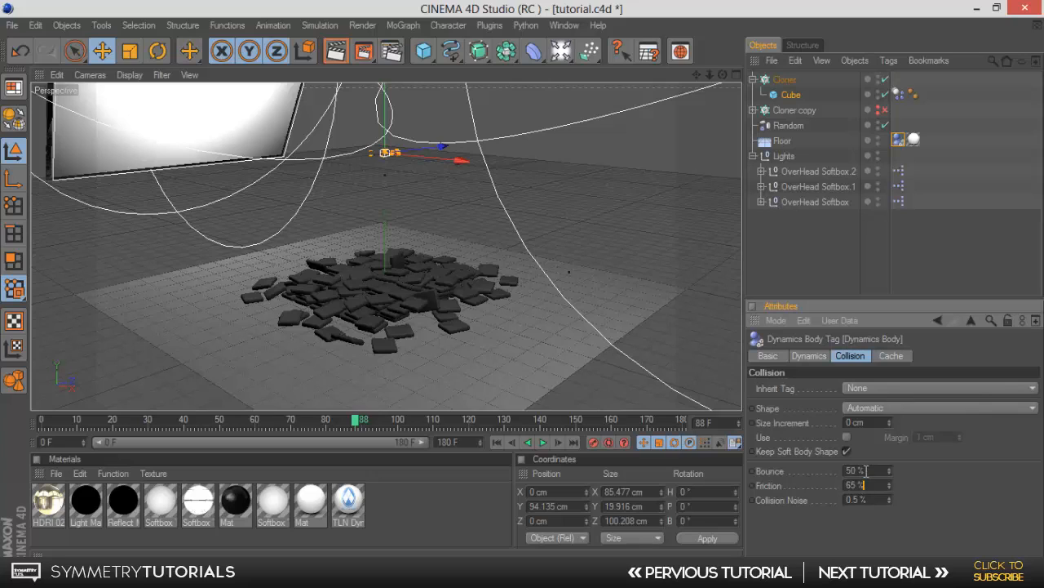
click(900, 95)
click(865, 512)
text(45)
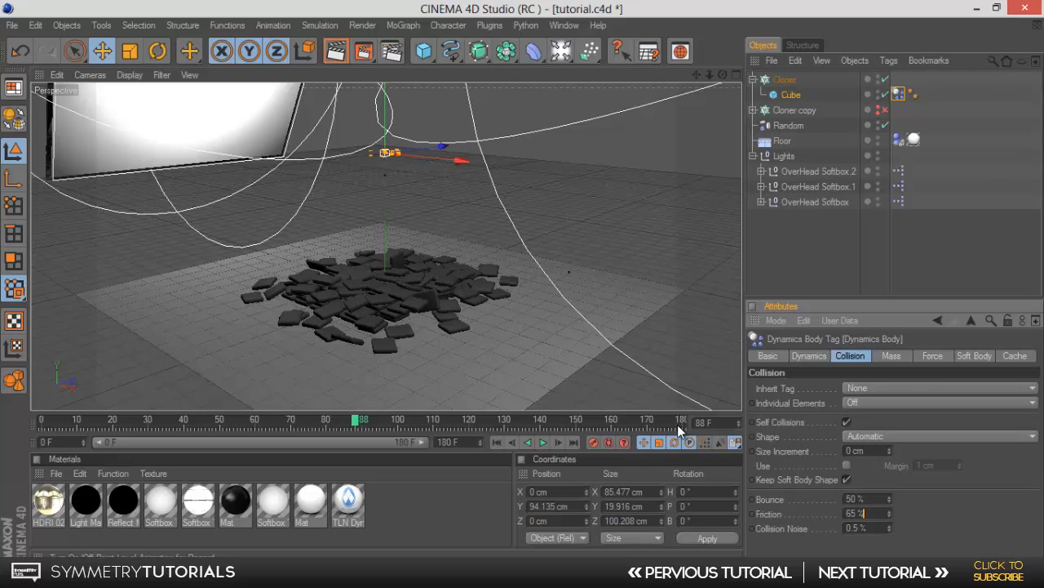
click(496, 441)
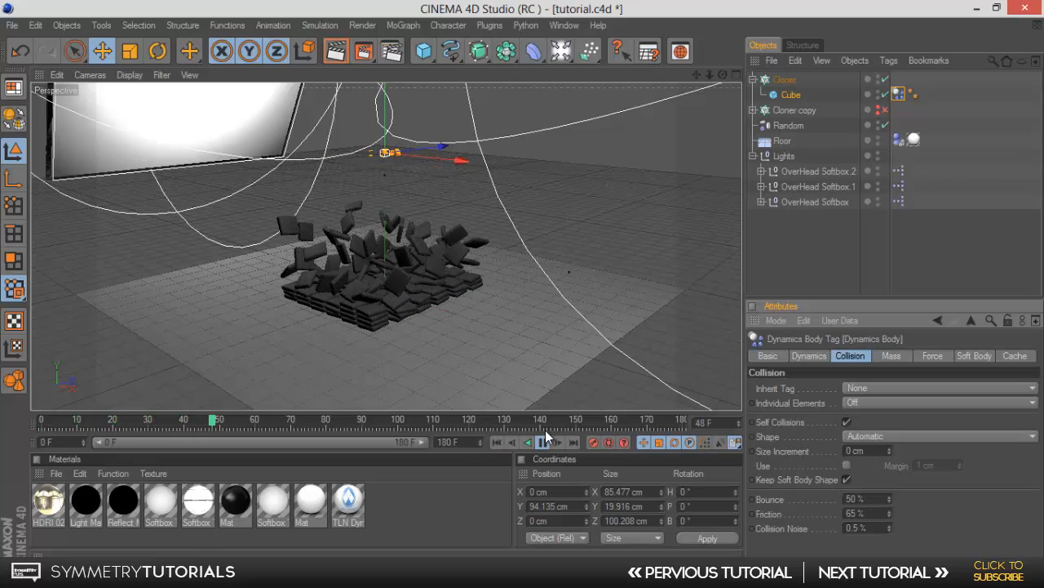
Set the collision friction to 45% on the Cube's and the Floor's dynamics tags and rerun the simulation.
click(868, 513)
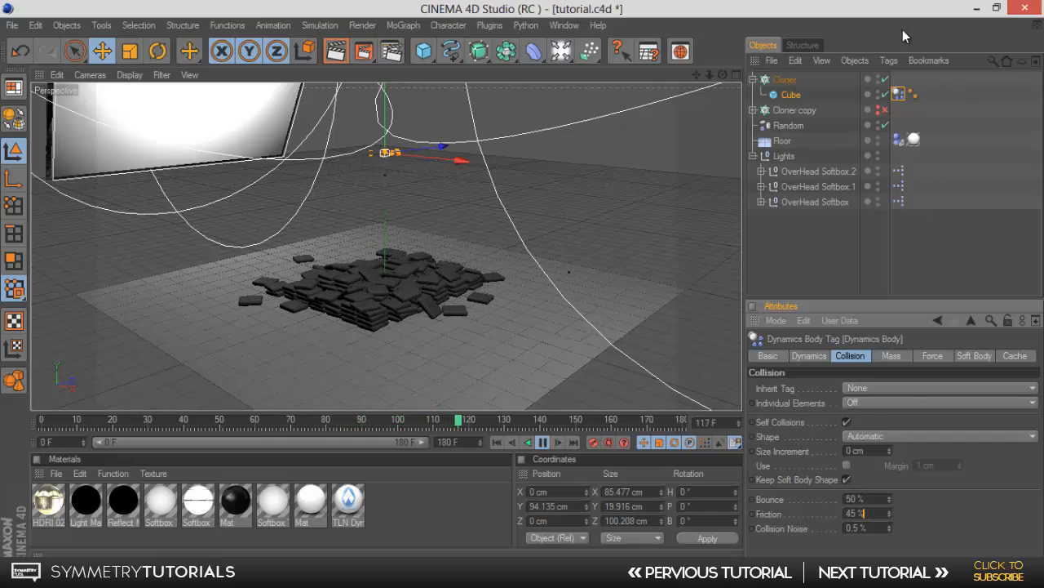
click(899, 139)
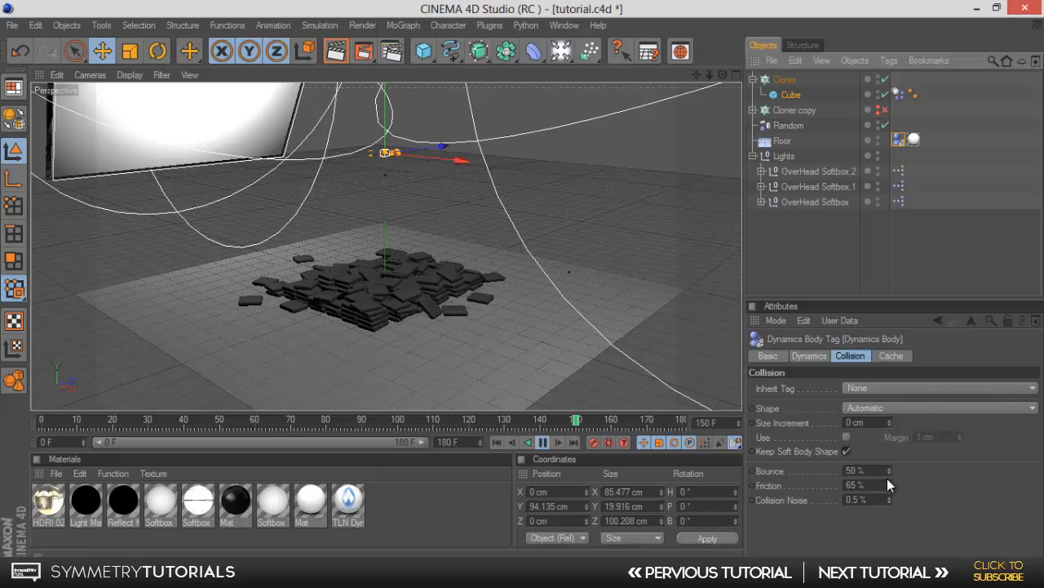
click(885, 485)
text(45)
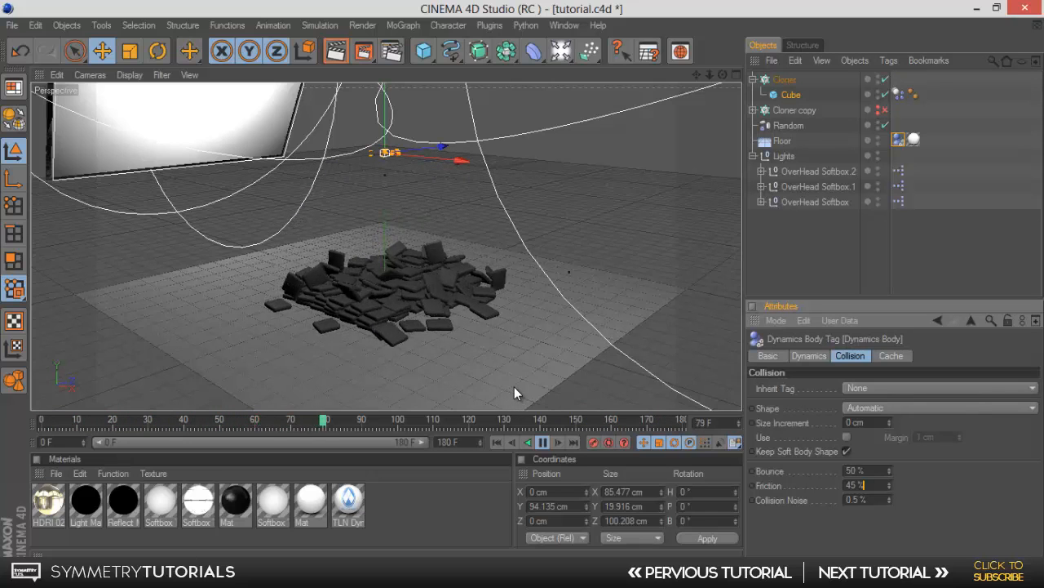
click(543, 441)
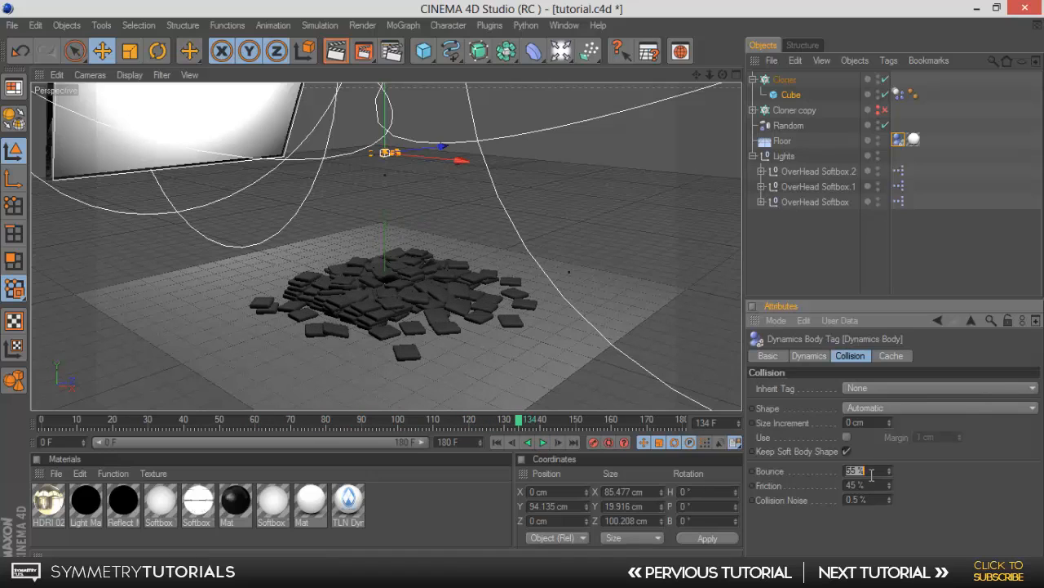
Set the collision bounce to 65% on the Floor's and the Cube's dynamics tags.
text(65)
click(898, 94)
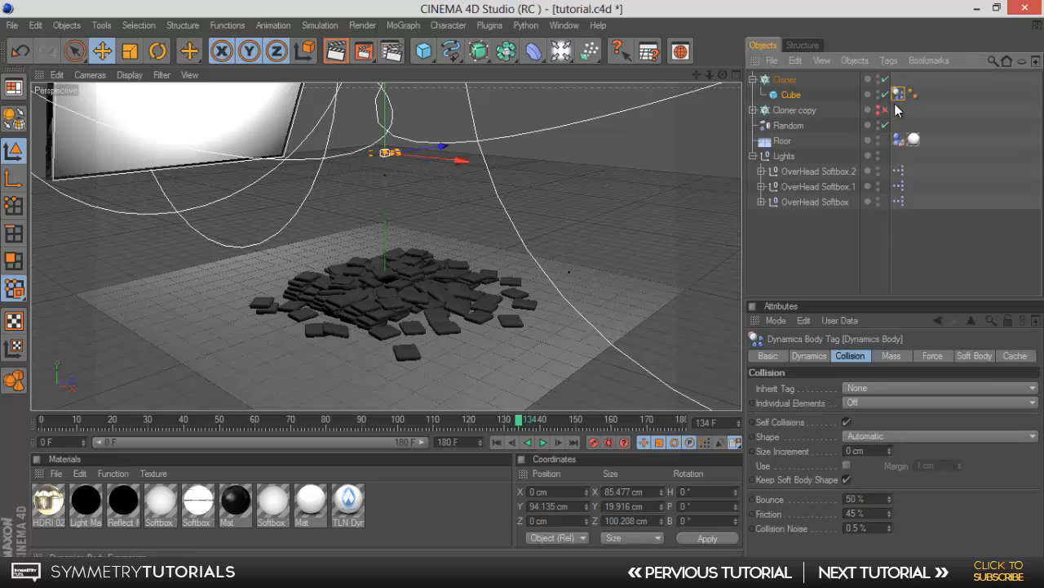
click(885, 499)
scroll(885, 498, up, 2)
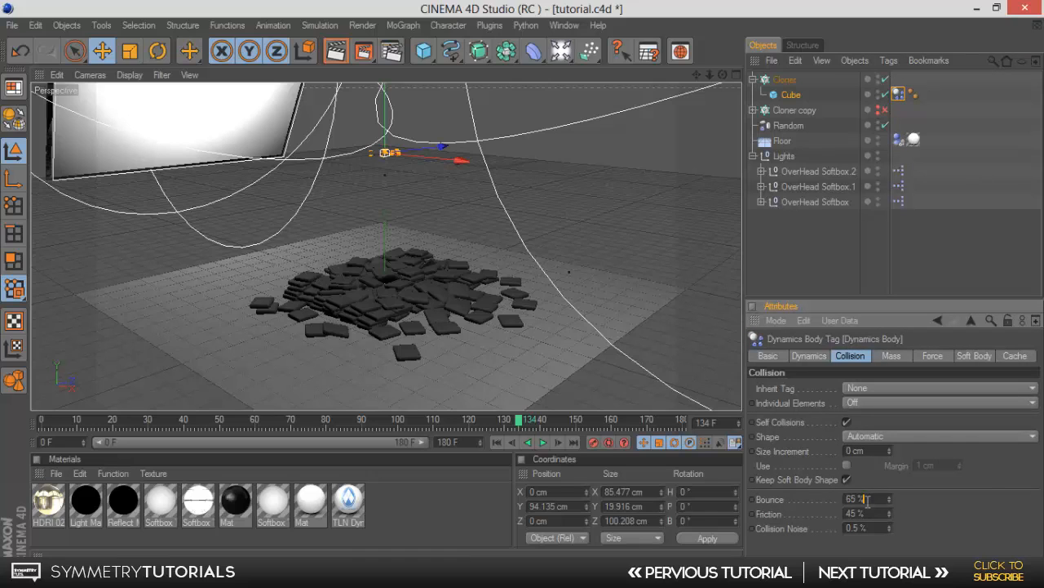
Play the simulation from the first frame to check how the tiles bounce, and stop it around frame 103.
click(497, 442)
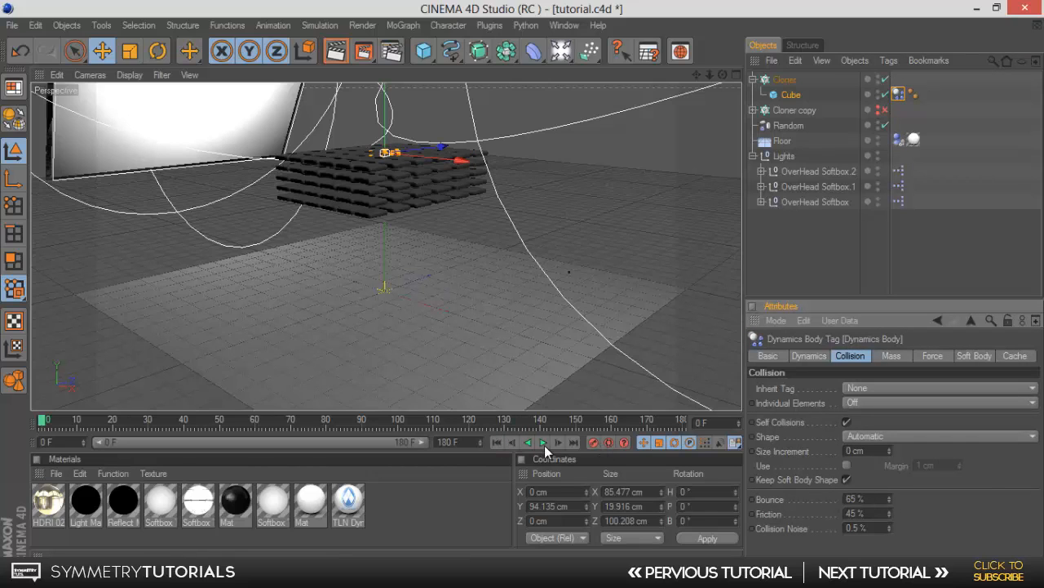
click(544, 445)
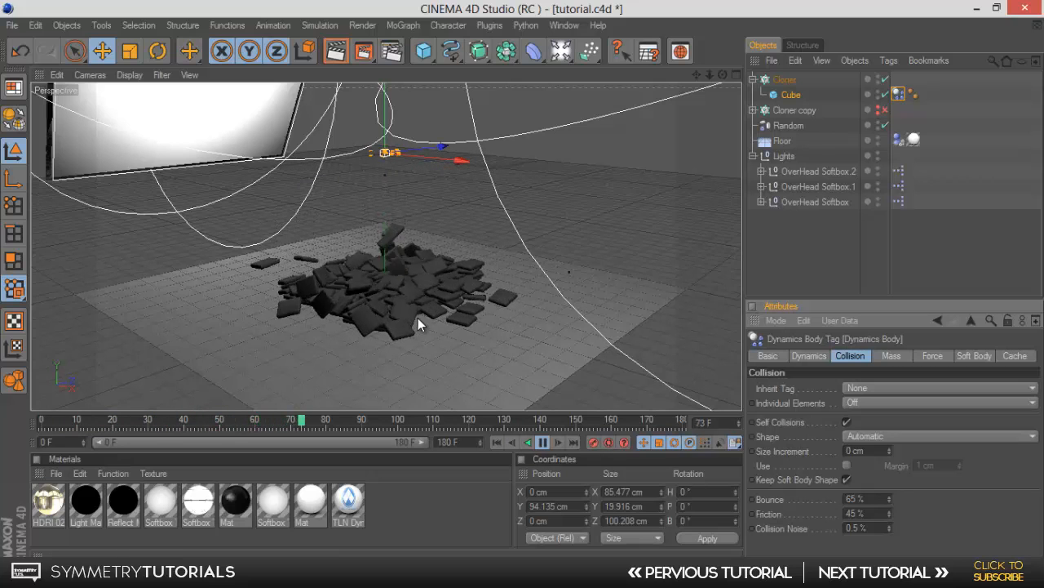
click(542, 441)
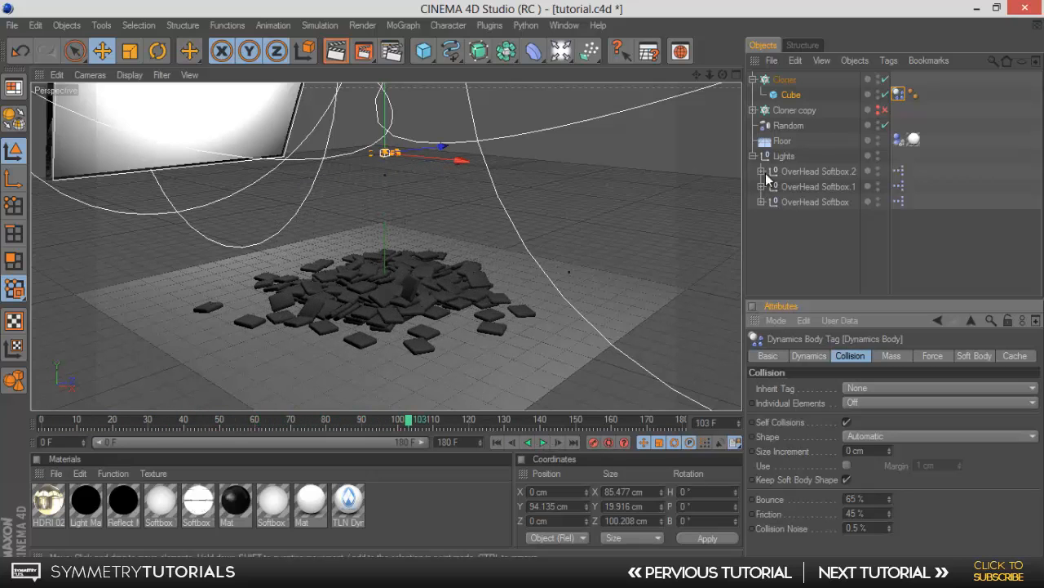
Add a camera viewing the scattered tiles from the front, at about Y 1024 cm and Z -1910 cm.
drag(724, 76, 522, 282)
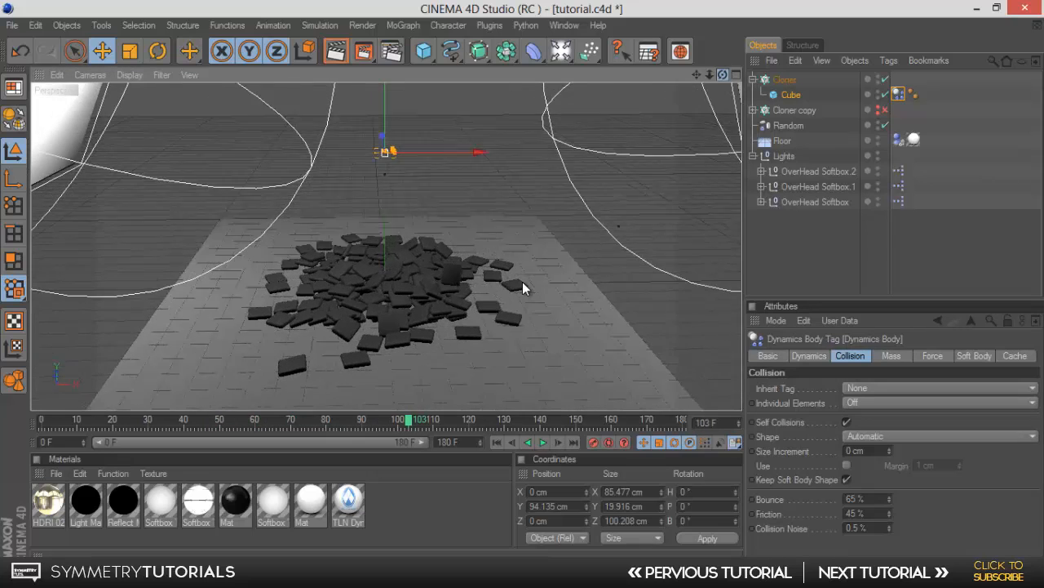
drag(707, 76, 618, 145)
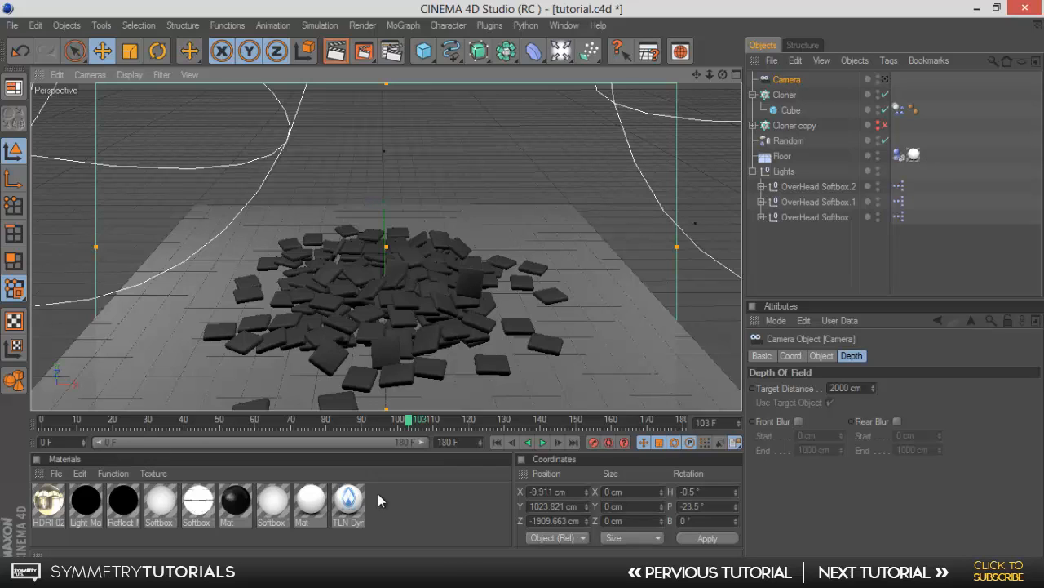
Create a new material with the image TLN Tut from the Desktop as its color texture and preview it as Sphere (GI).
double_click(403, 497)
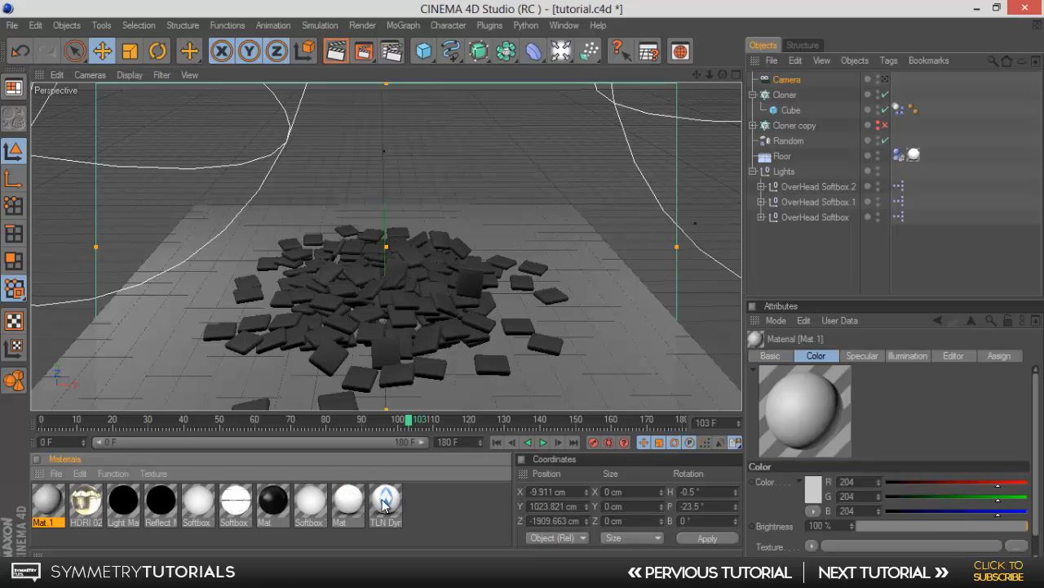
double_click(58, 500)
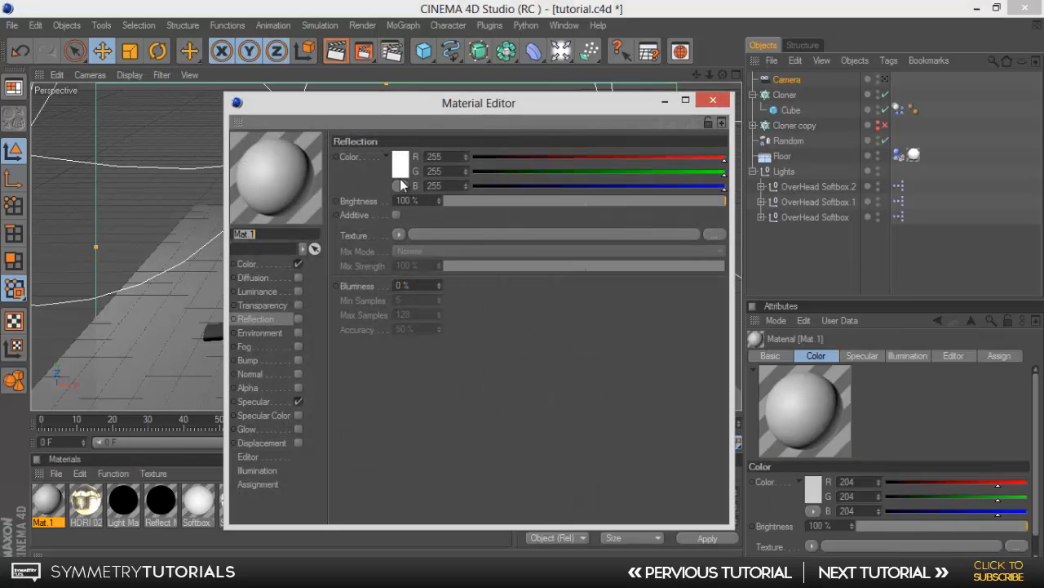
click(259, 264)
click(399, 223)
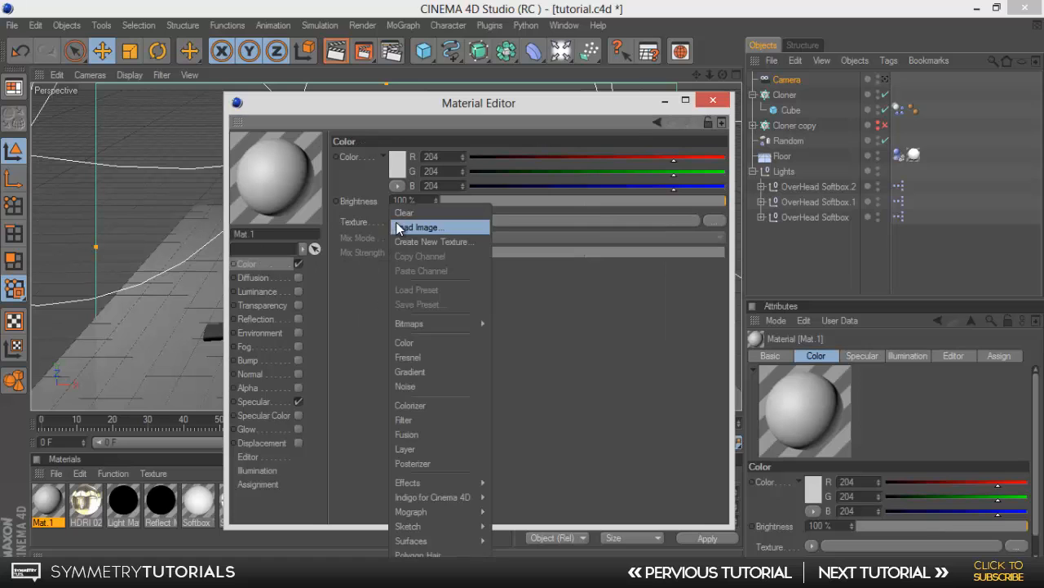
click(400, 227)
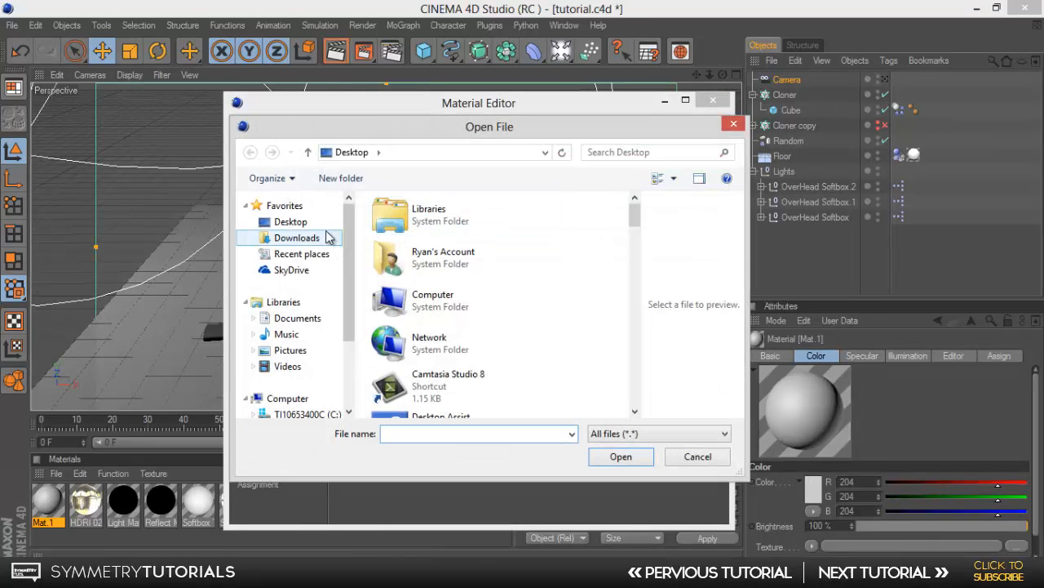
drag(634, 212, 642, 420)
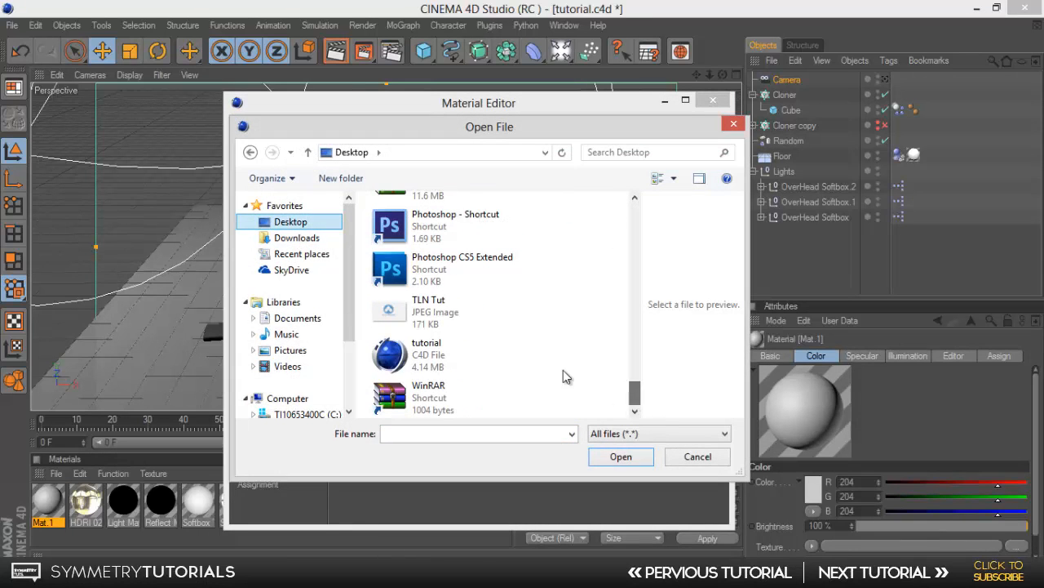
double_click(480, 317)
click(441, 346)
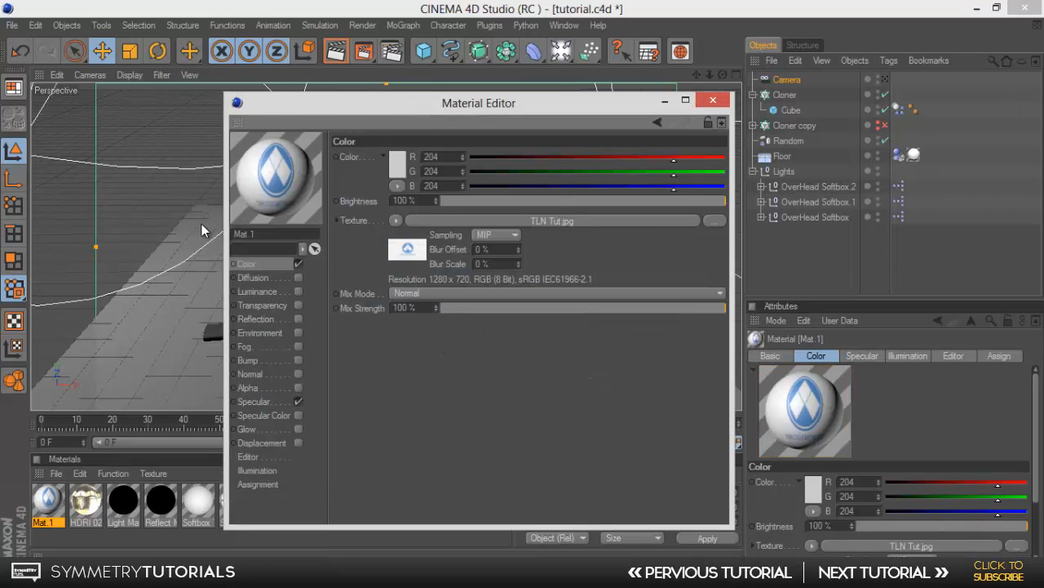
right_click(270, 187)
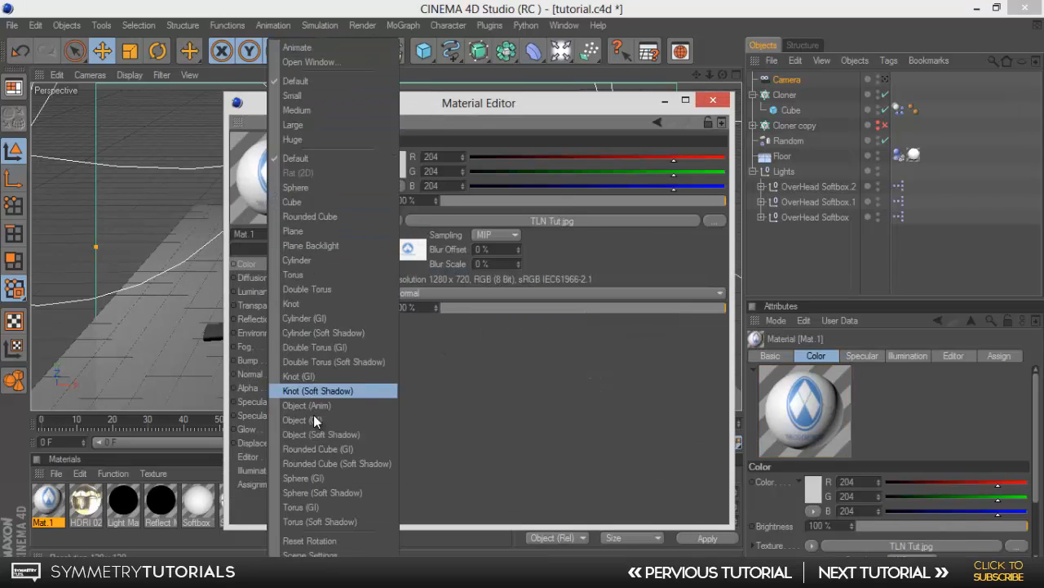
click(315, 481)
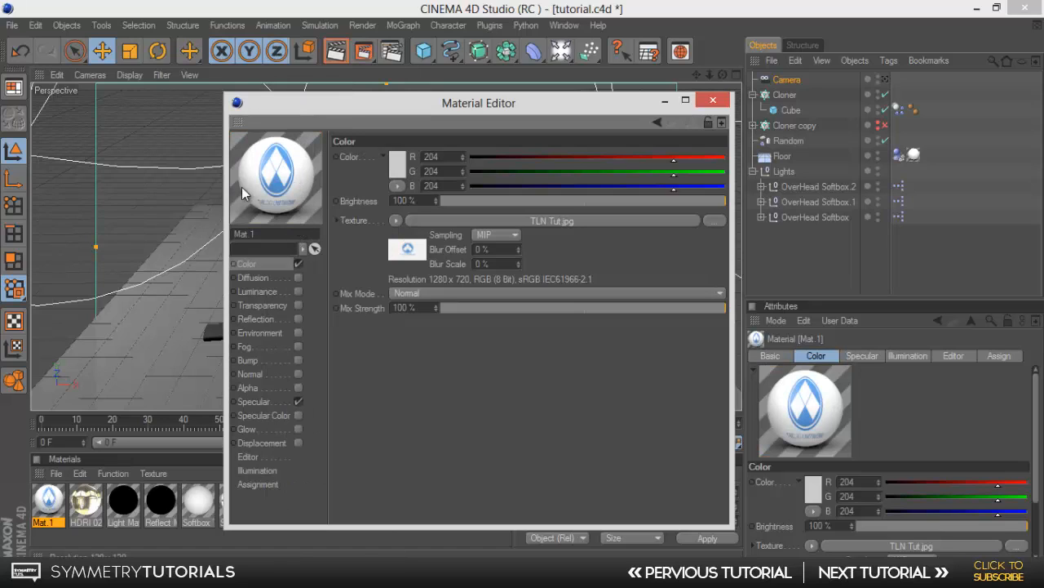
Enable the logo material's reflection at 14% brightness with a Fresnel texture at 25% mix strength.
click(299, 318)
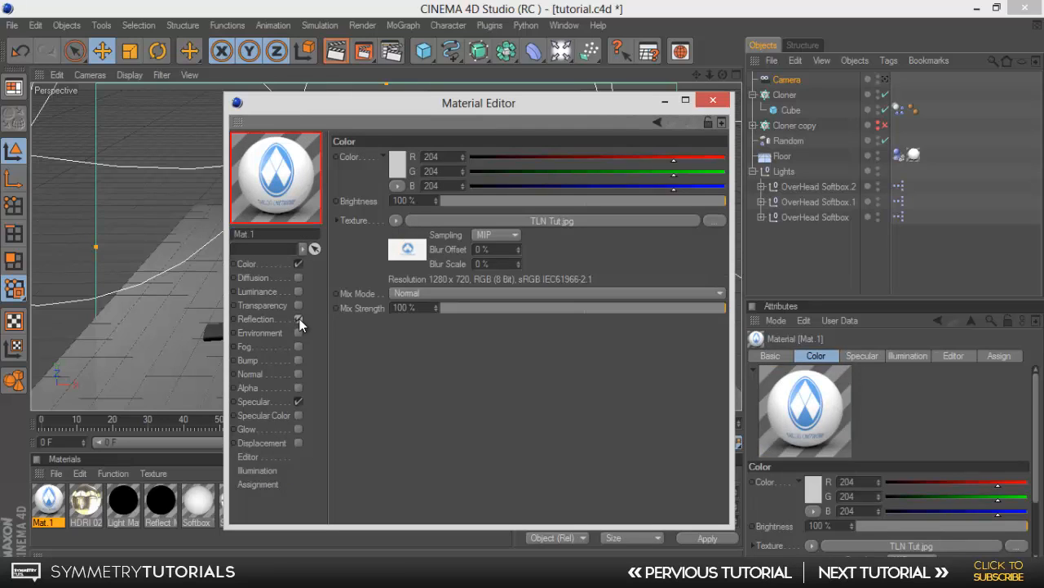
drag(484, 203, 481, 207)
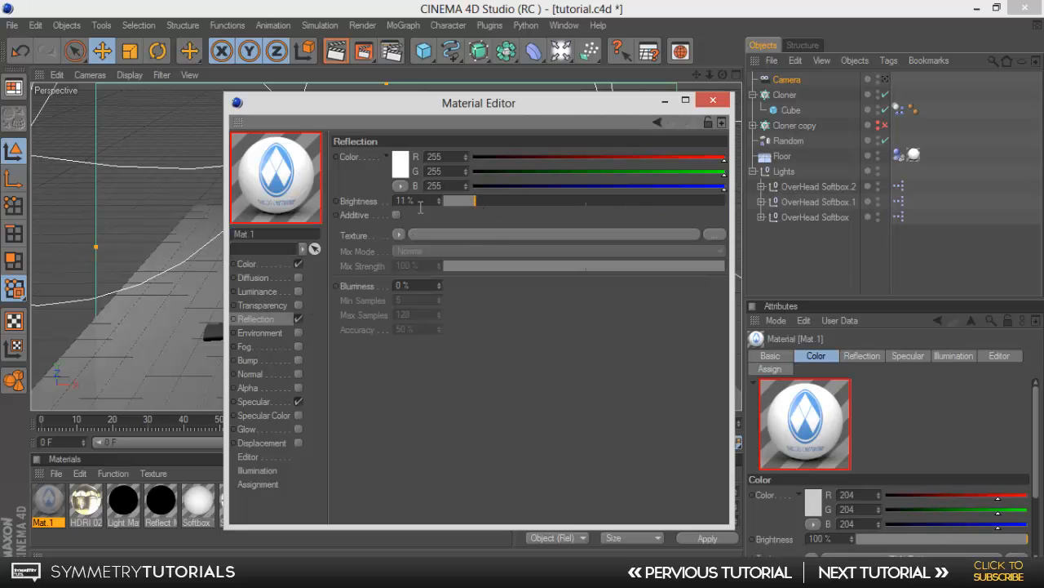
drag(442, 204, 443, 198)
click(398, 235)
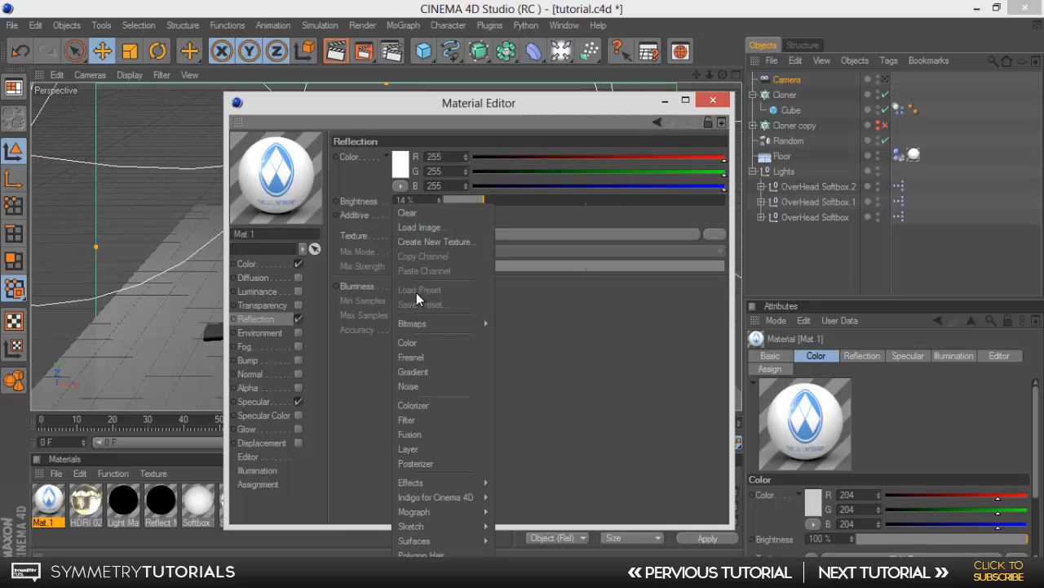
click(411, 357)
drag(490, 310, 521, 313)
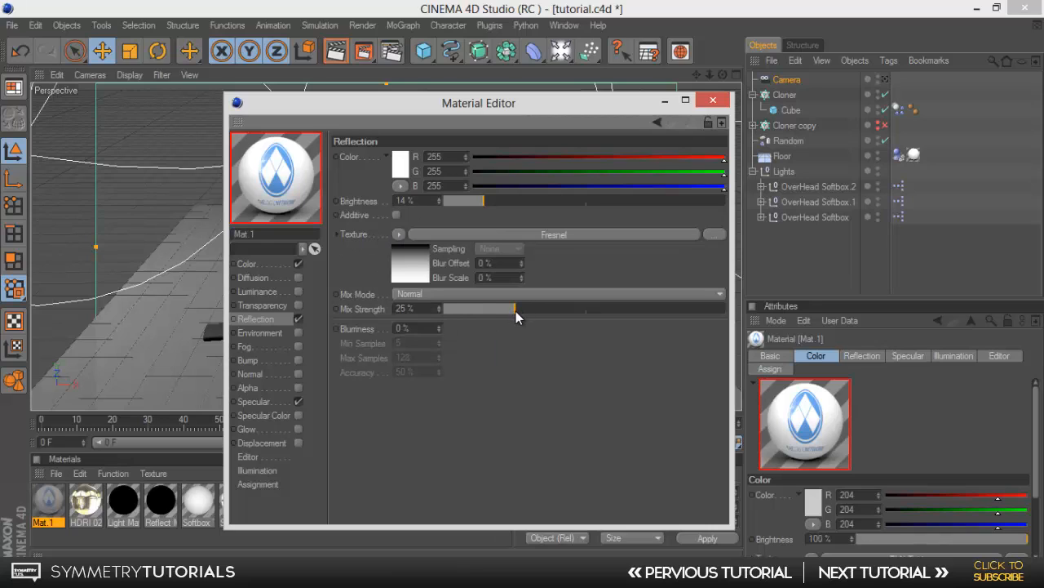
Set the logo material's reflection blurriness to 2% and close the material editor.
drag(440, 331, 442, 332)
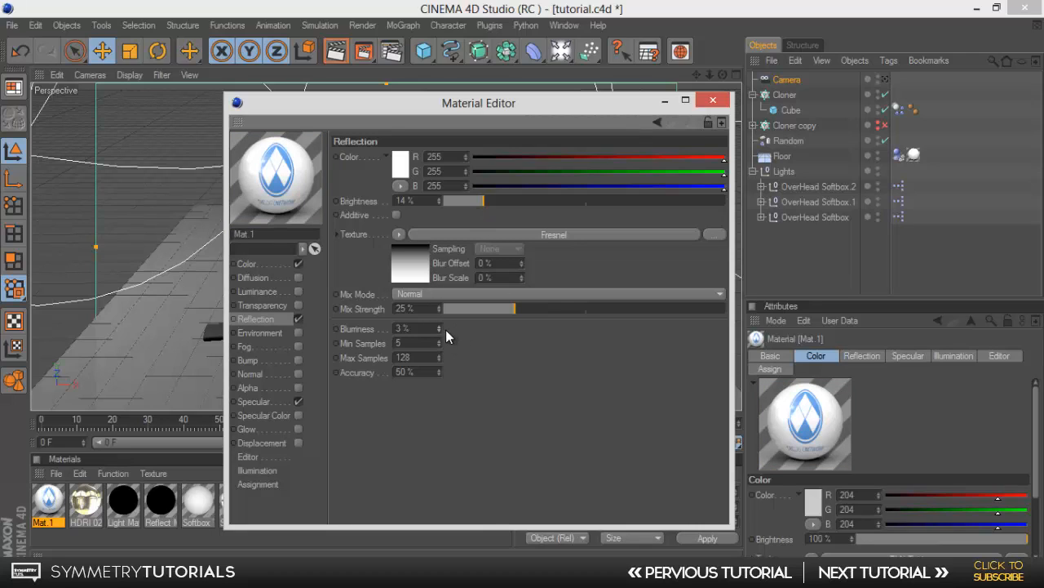
click(441, 331)
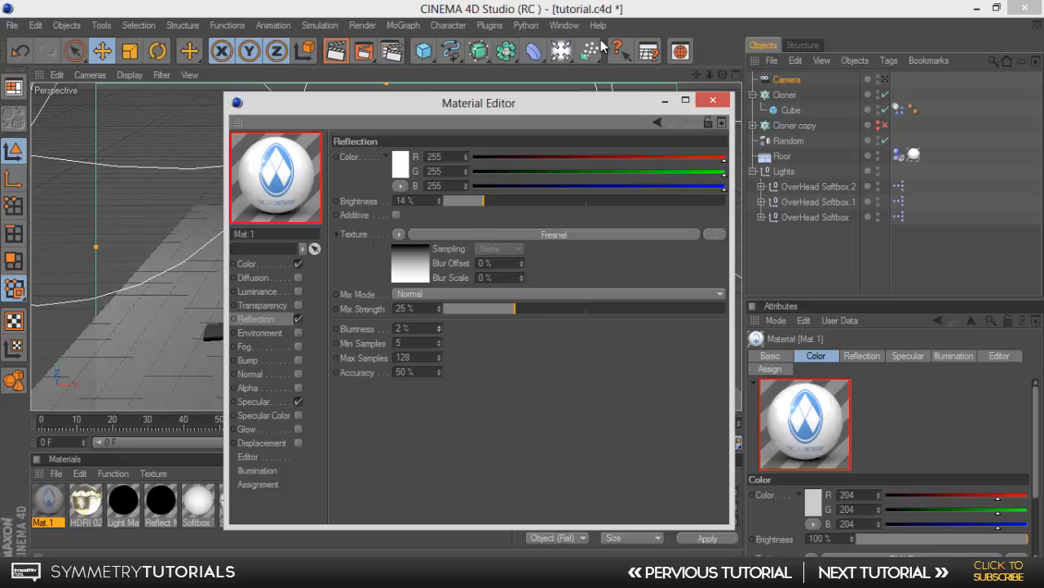
click(713, 99)
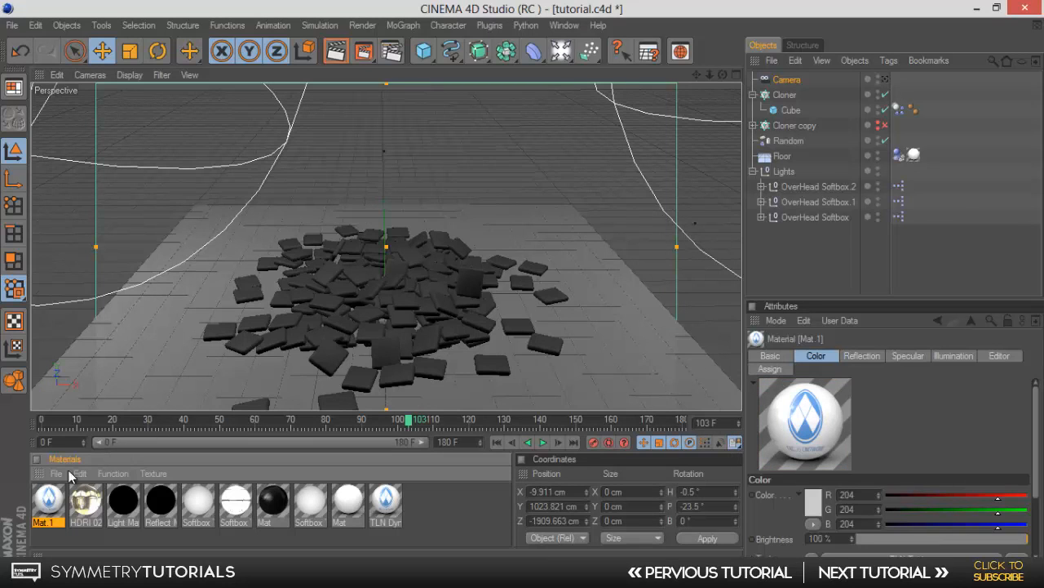
Apply the logo material to the Cube and set its texture projection to Camera Mapping.
drag(51, 511, 807, 110)
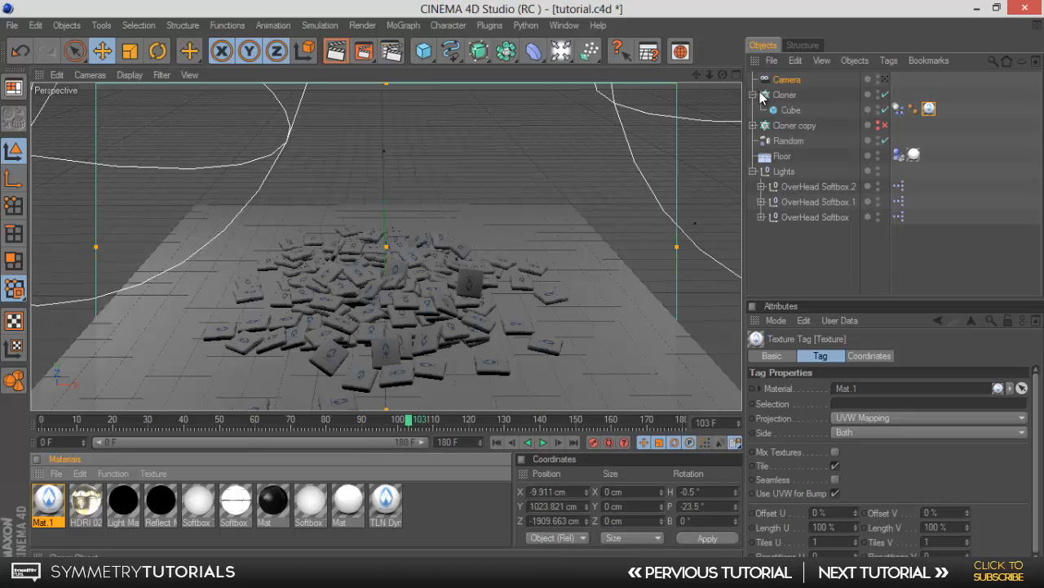
click(928, 111)
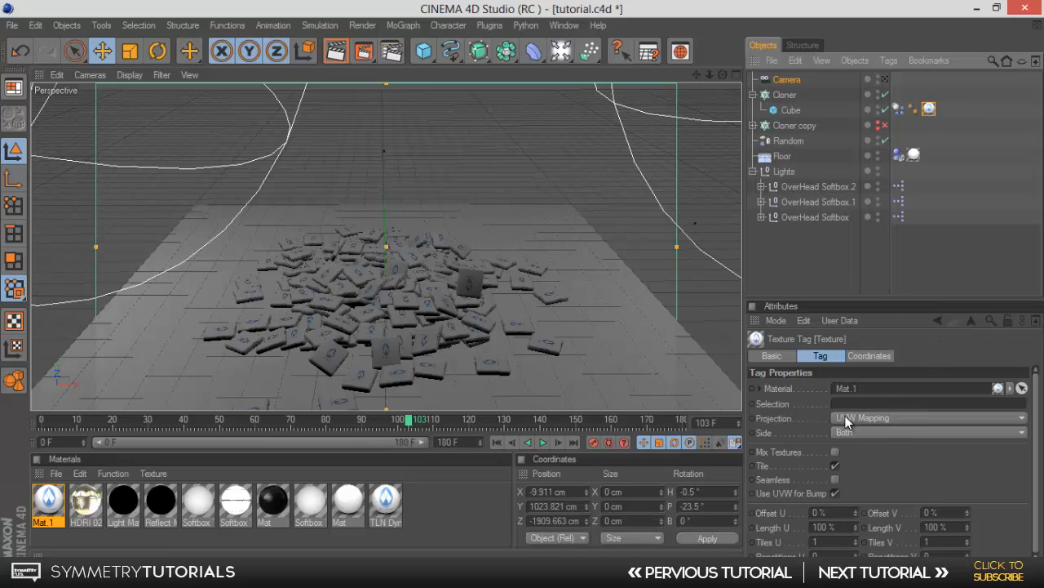
click(891, 416)
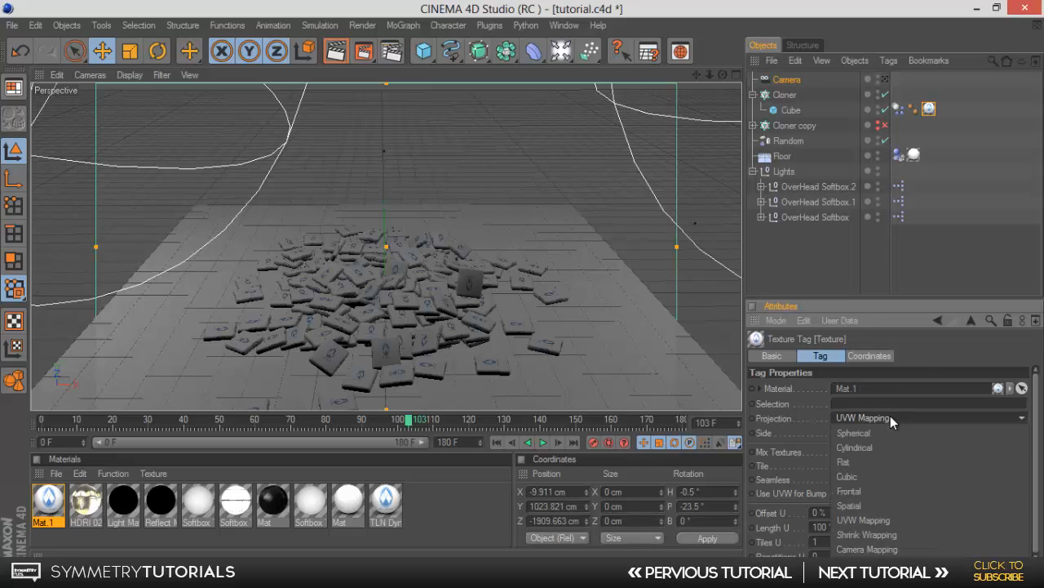
click(919, 549)
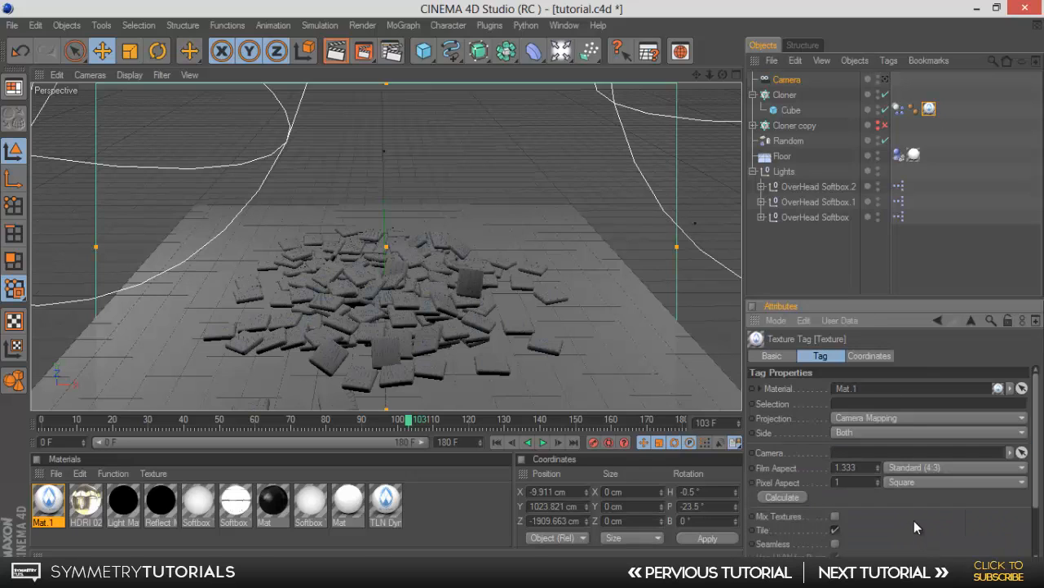
Look through the camera and reframe the tiles from about Y 781 cm and Z -1527 cm, pitched about -36.4°.
click(797, 79)
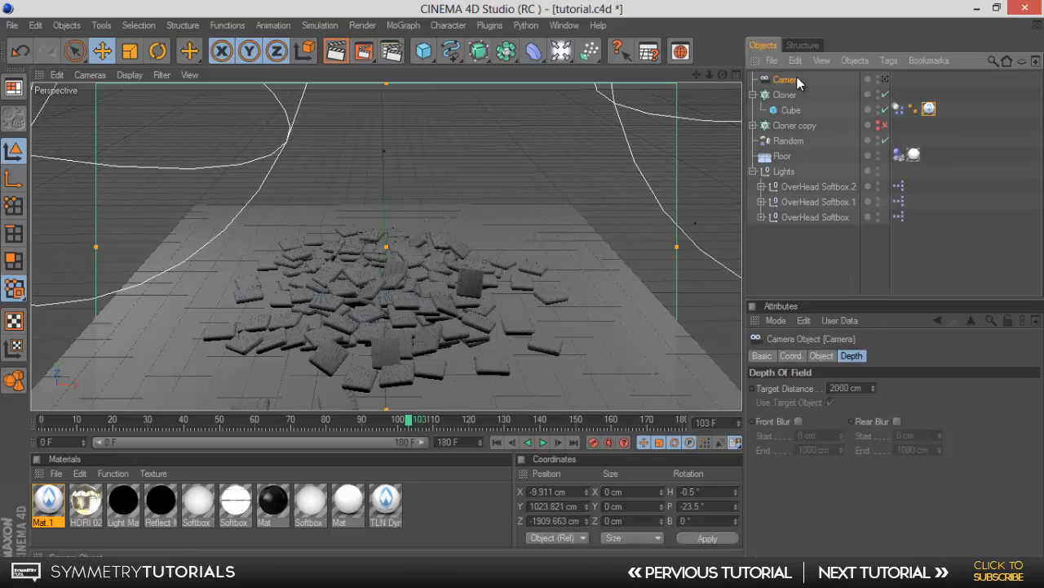
click(885, 80)
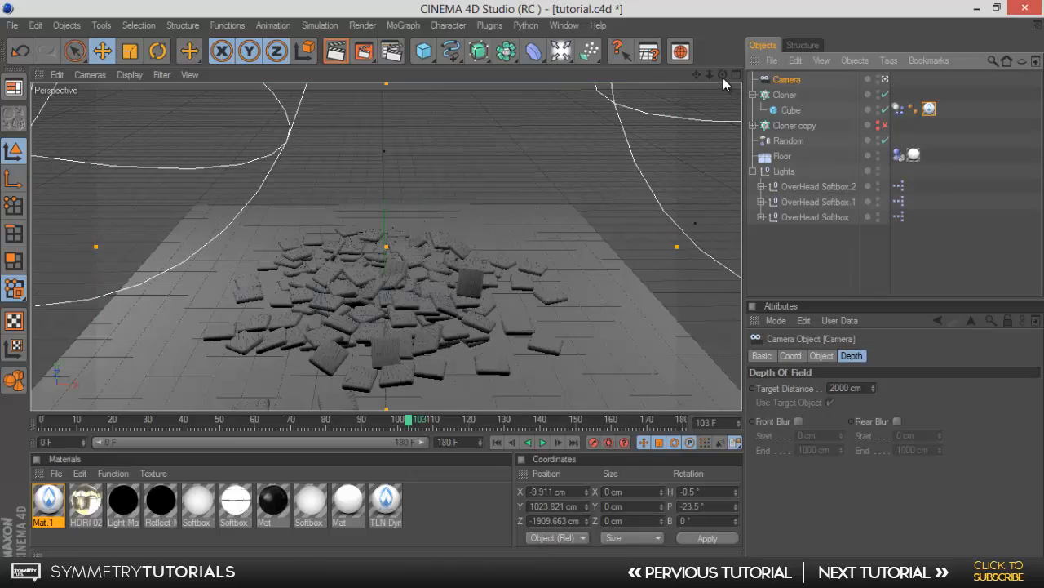
drag(723, 78, 522, 282)
scroll(522, 282, up, 5)
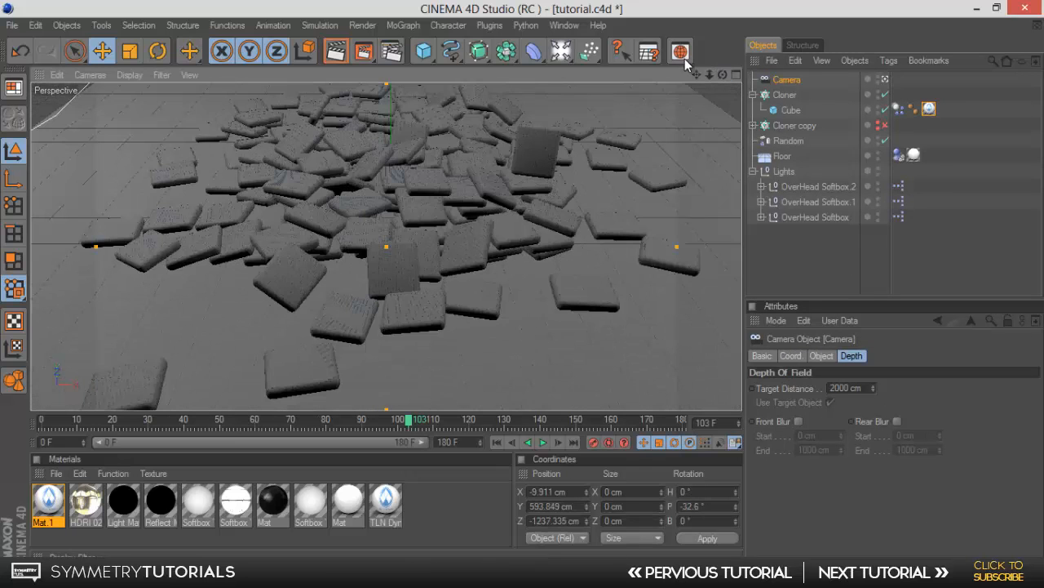
drag(710, 74, 482, 320)
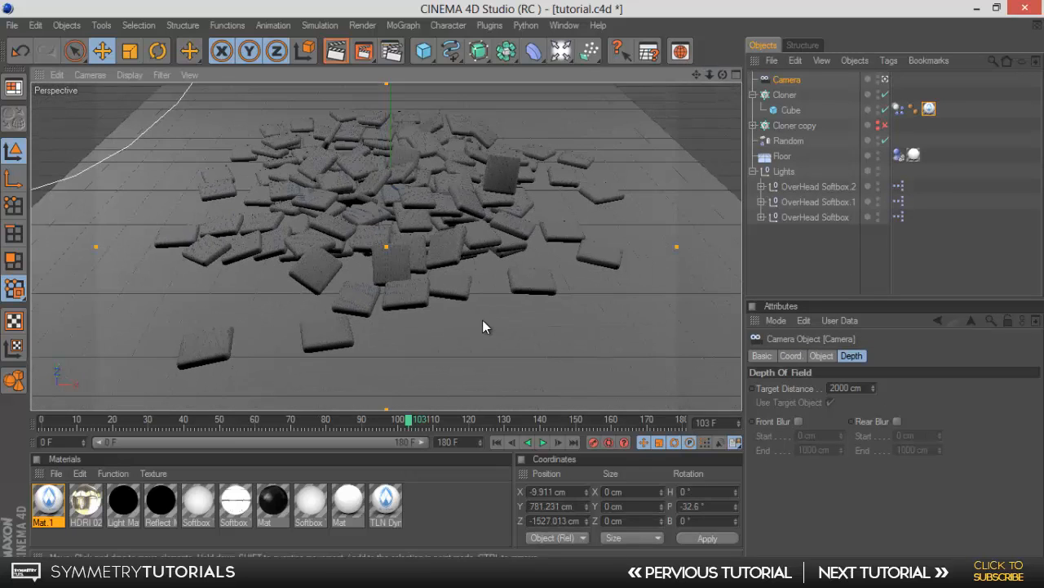
drag(723, 75, 522, 282)
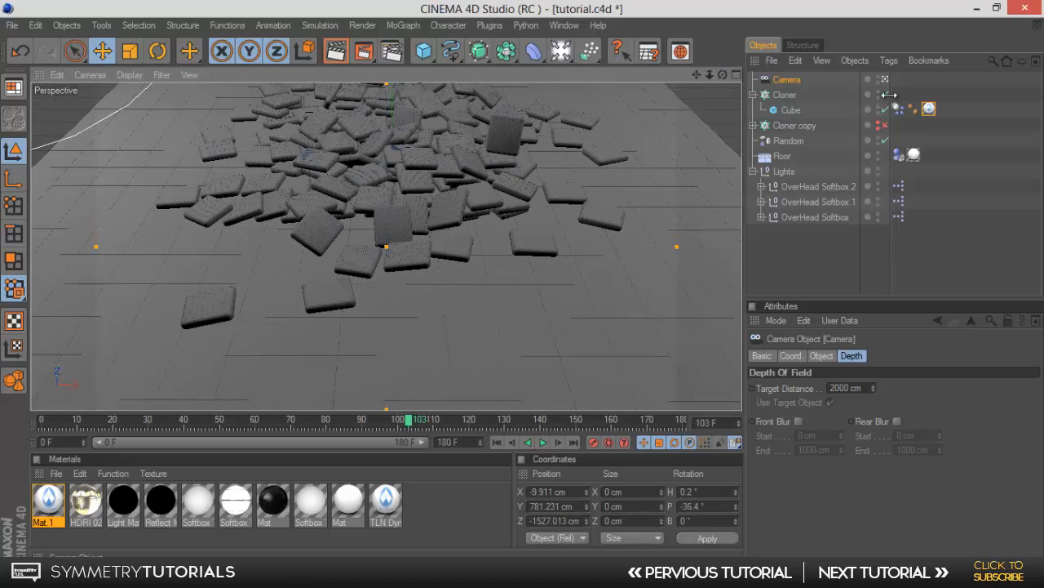
Assign the Camera object as the projection camera of the Cube's logo texture tag.
click(930, 109)
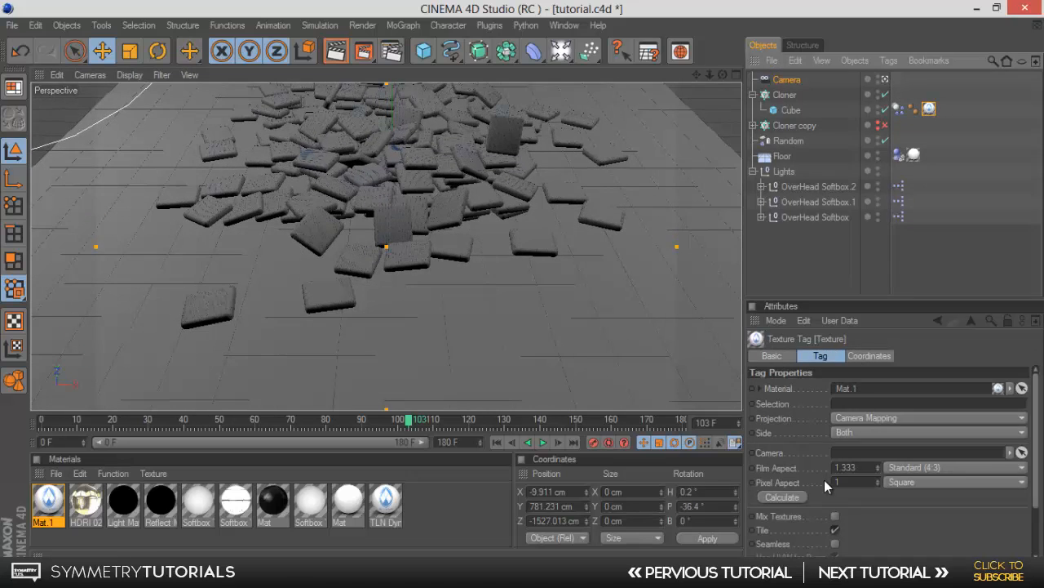
click(773, 355)
click(821, 356)
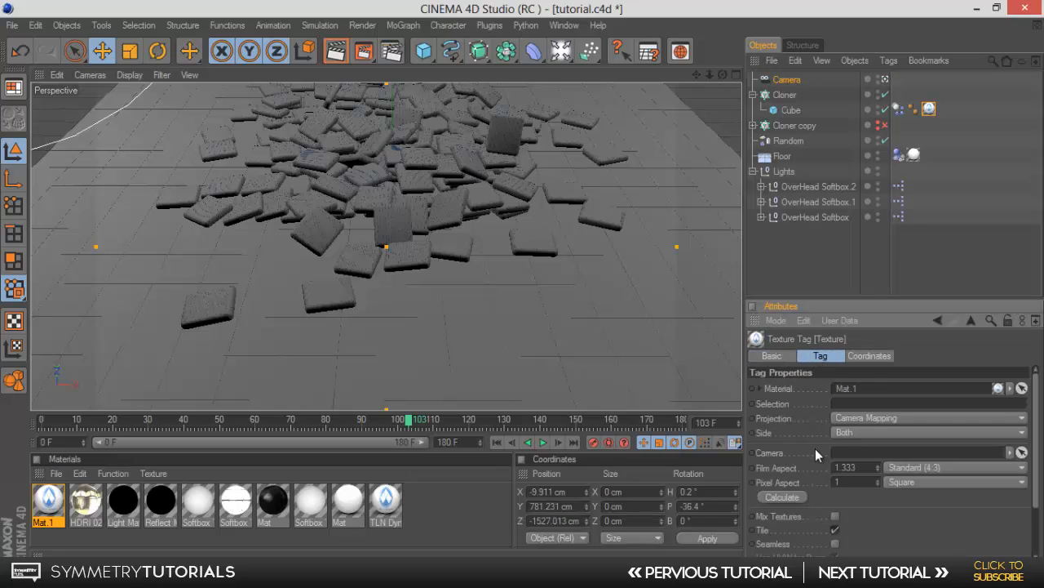
drag(792, 80, 865, 453)
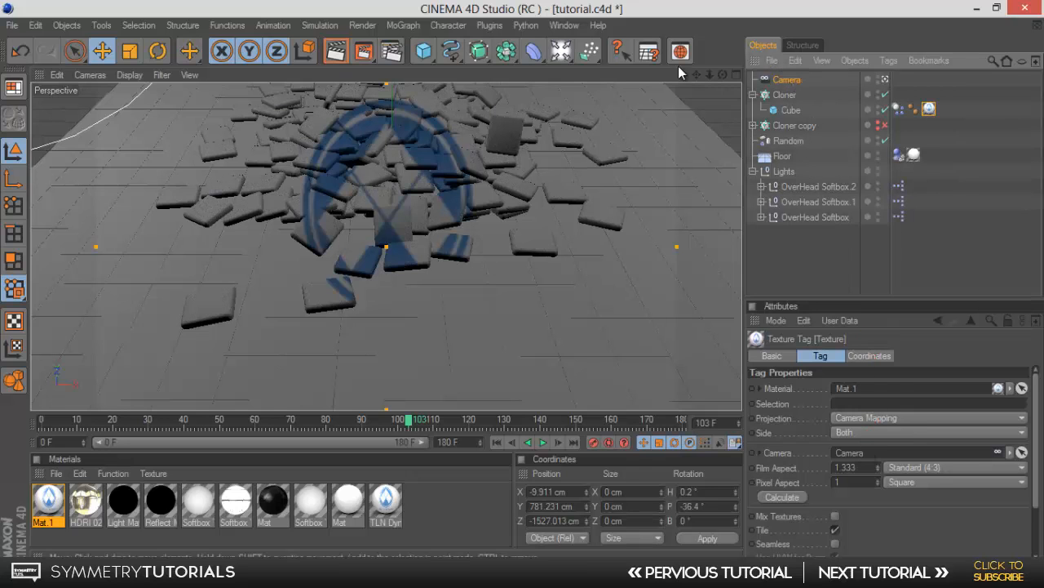
Dolly the camera in on the projected logo to about Y 763 cm and Z -1200 cm at the same pitch.
scroll(508, 155, down, 2)
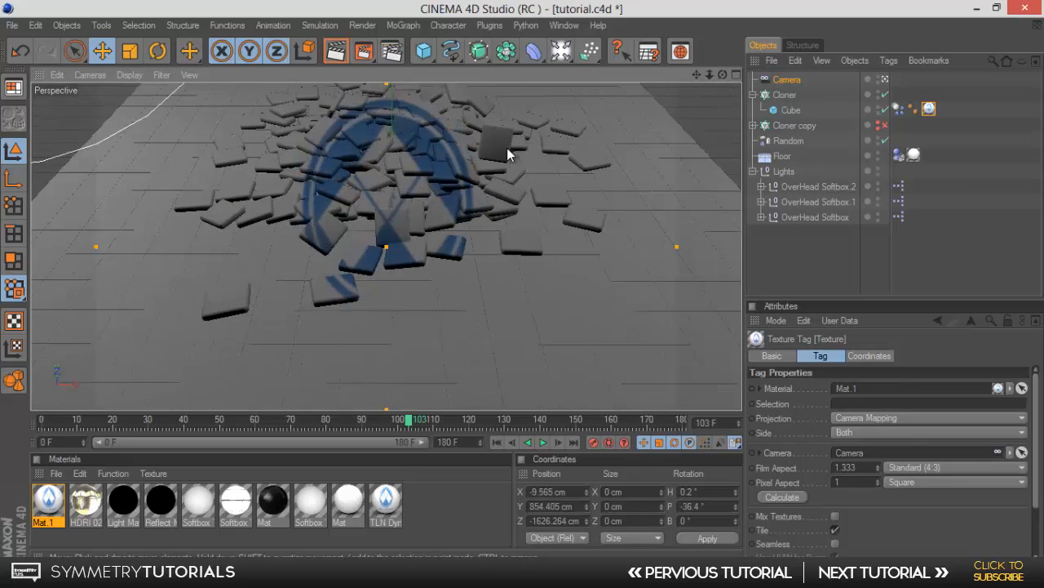
scroll(508, 151, up, 4)
drag(697, 74, 523, 287)
alt+middle_drag(524, 286, 519, 283)
scroll(516, 119, up, 4)
scroll(516, 118, down, 10)
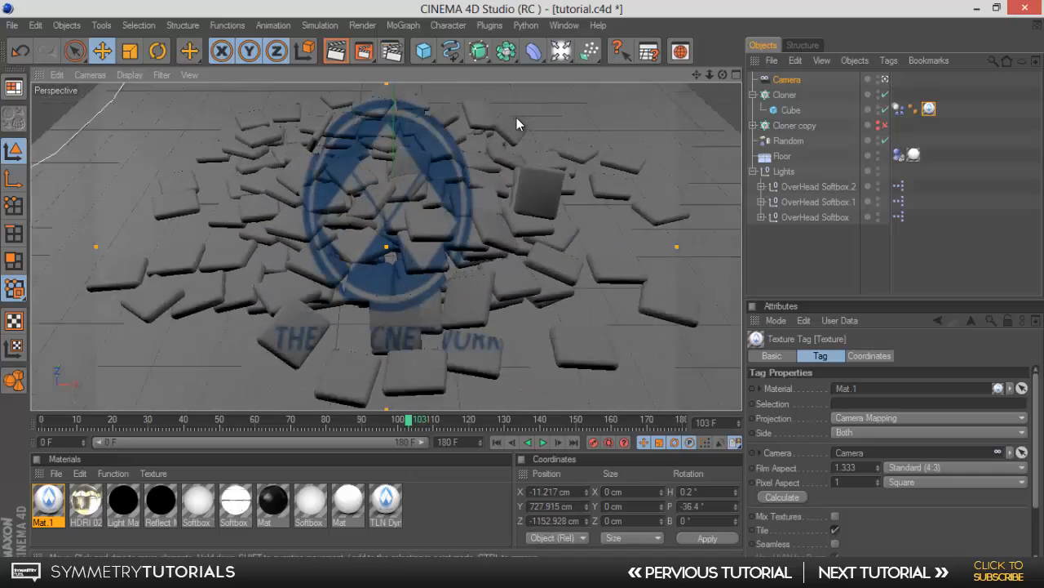
scroll(518, 119, up, 10)
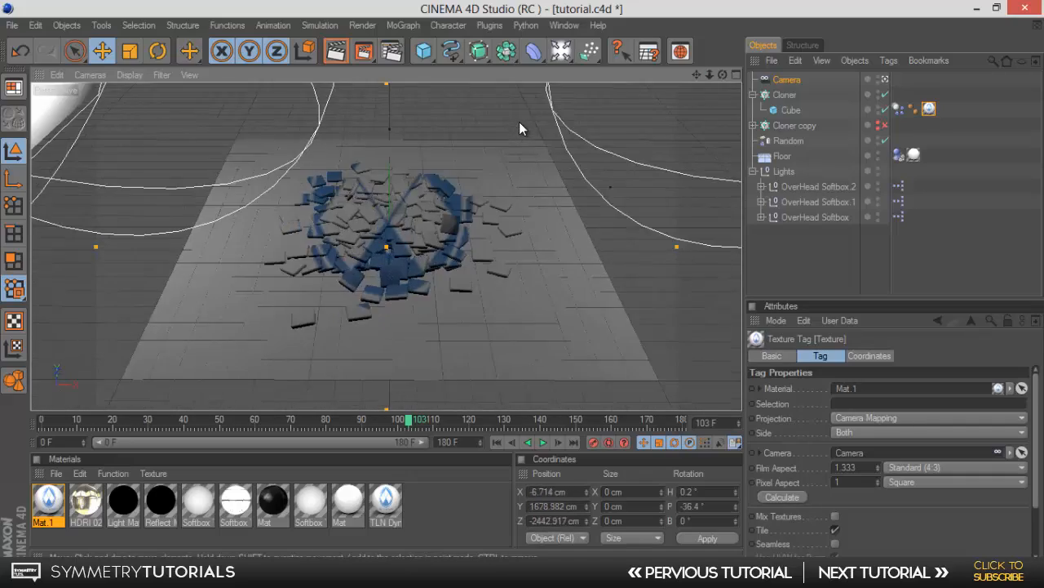
scroll(520, 119, down, 3)
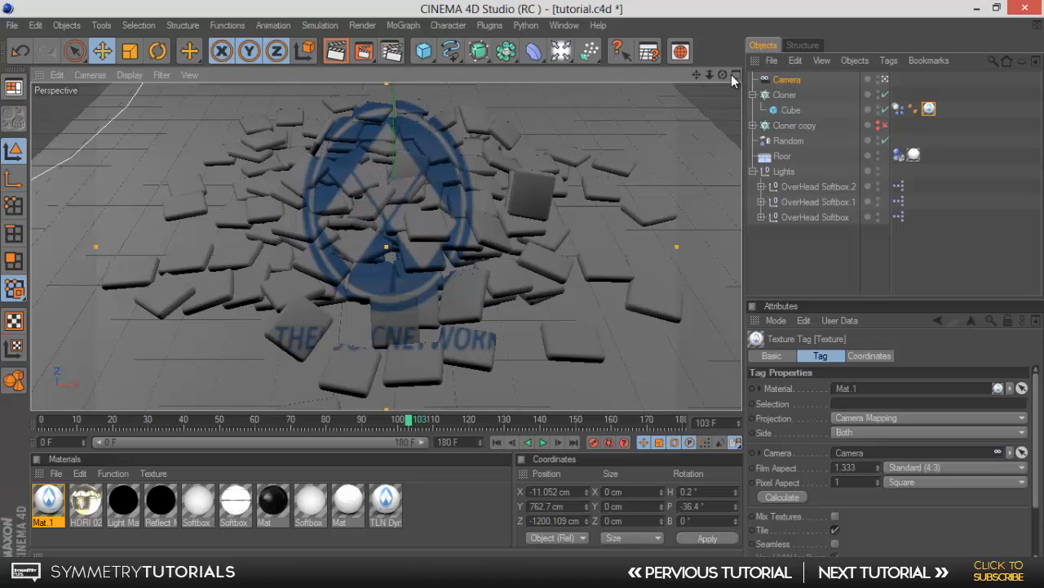
Tilt the camera to pitch -42.4° and heading -0.8°, and move it to about X -31 cm, Y 820 cm, Z -1013 cm.
drag(723, 74, 524, 284)
drag(695, 75, 523, 288)
drag(719, 73, 523, 283)
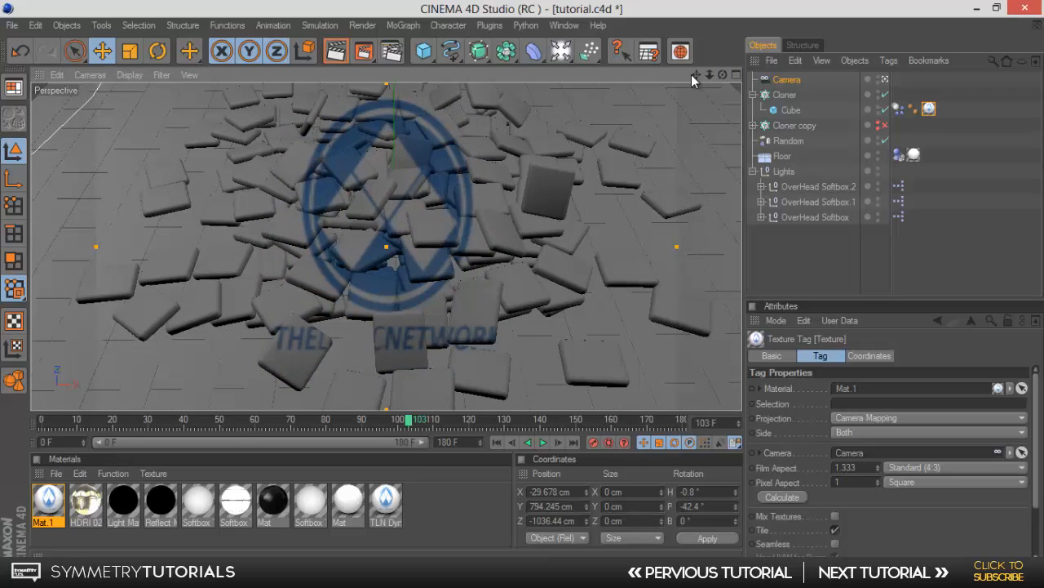
drag(693, 75, 522, 282)
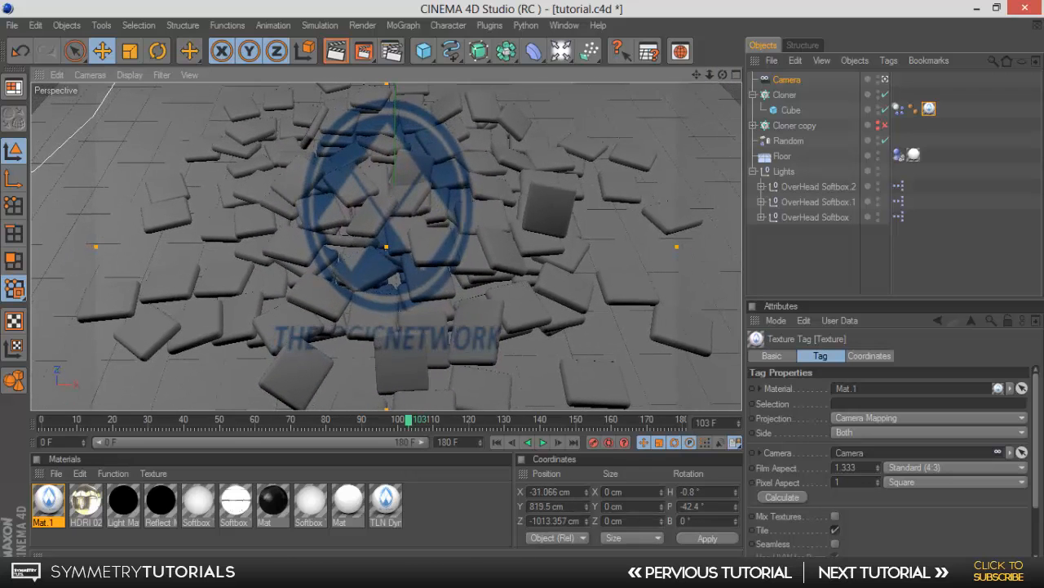
Try shifting the projected logo with Offset V values between -4% and 7%, and return the offset to 0%.
scroll(971, 516, down, 4)
click(965, 512)
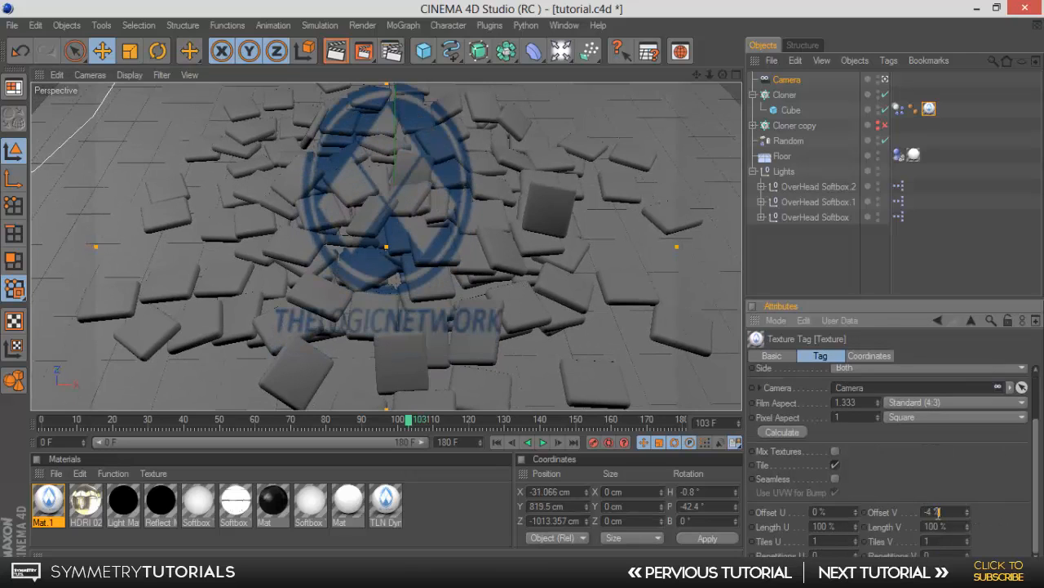
scroll(952, 512, up, 5)
scroll(952, 511, up, 8)
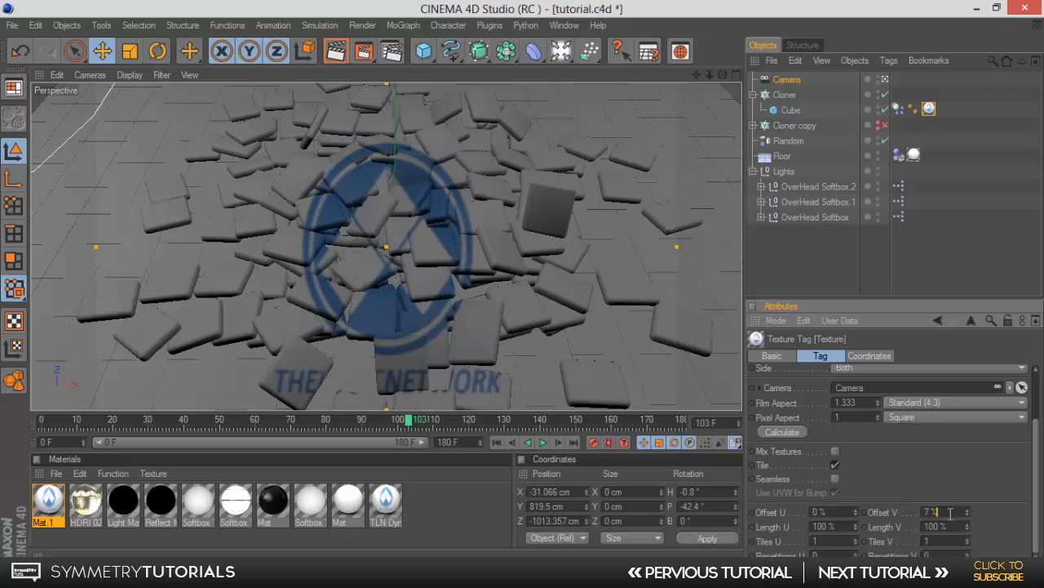
scroll(951, 512, down, 7)
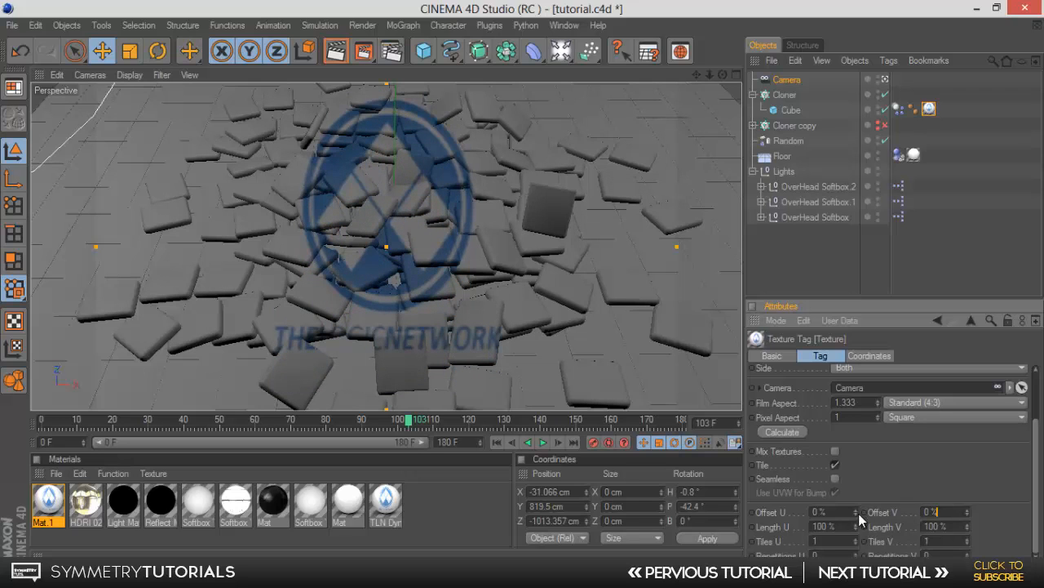
Stretch the projected logo to Length U 119.409% (Tiles U 0.837) and Length V 101.01% (Tiles V 0.99).
scroll(847, 527, up, 10)
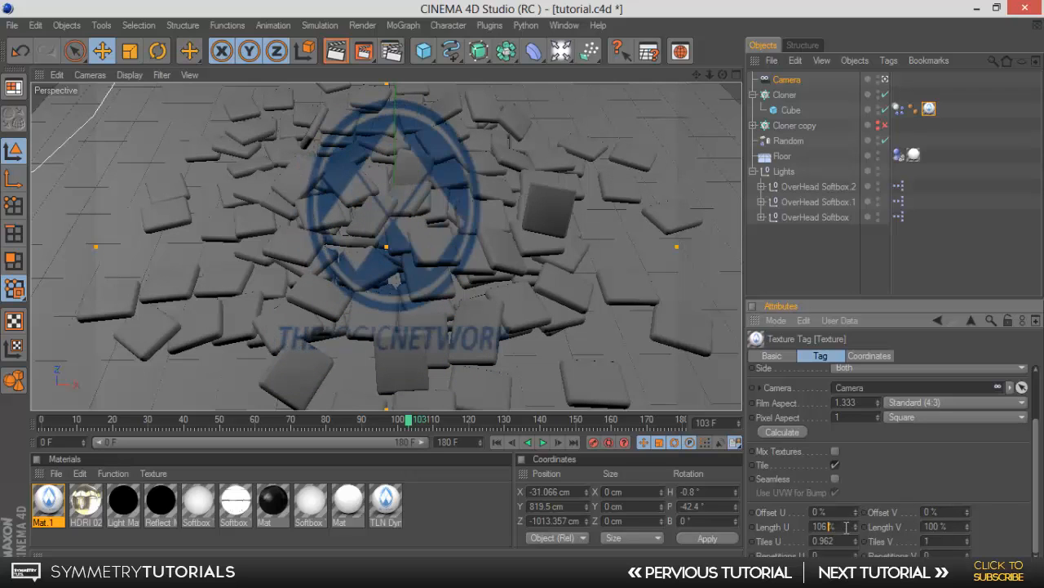
scroll(847, 526, up, 1)
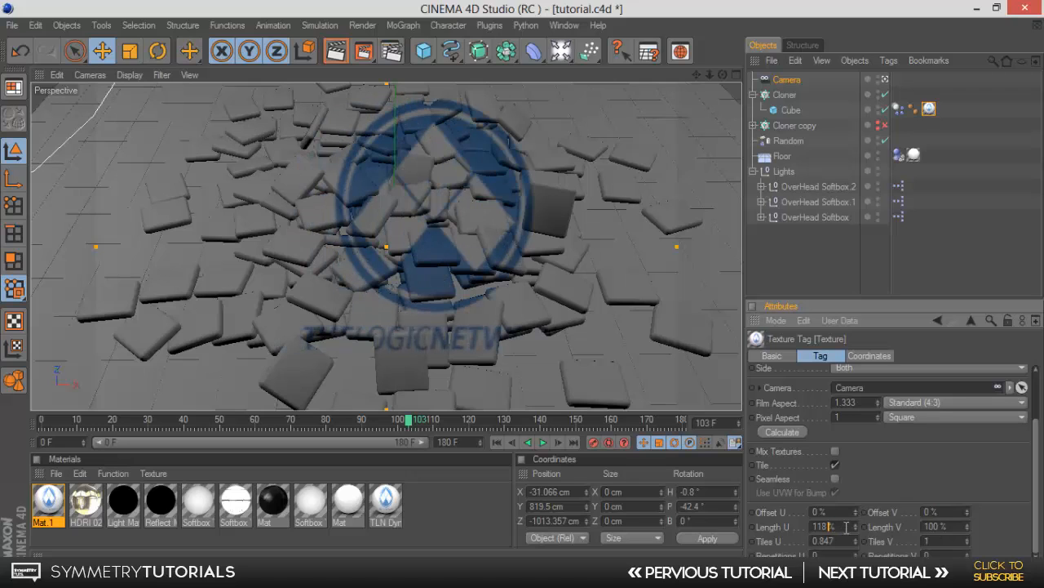
scroll(855, 541, down, 4)
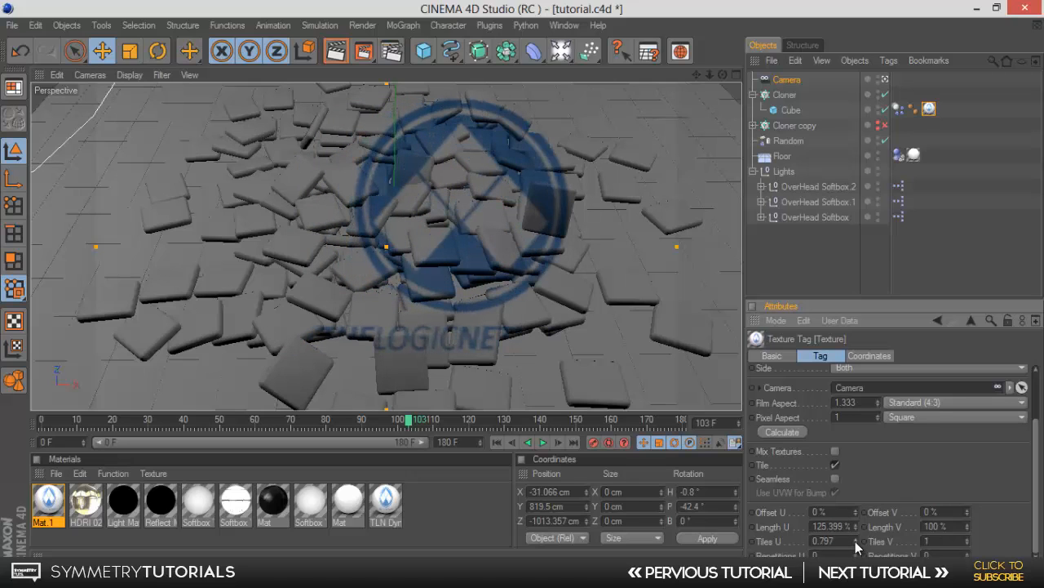
scroll(855, 541, up, 1)
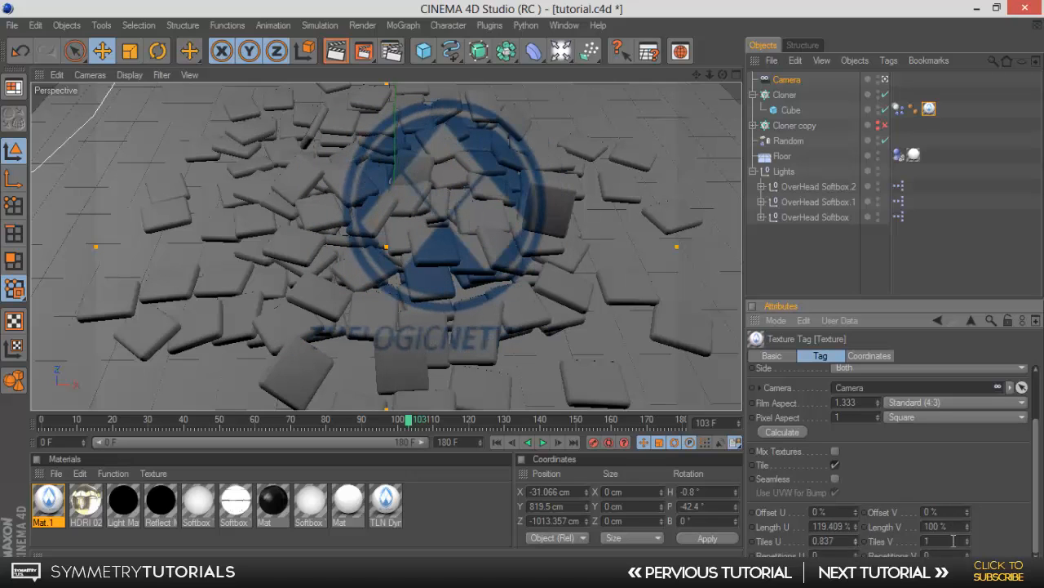
scroll(953, 541, down, 1)
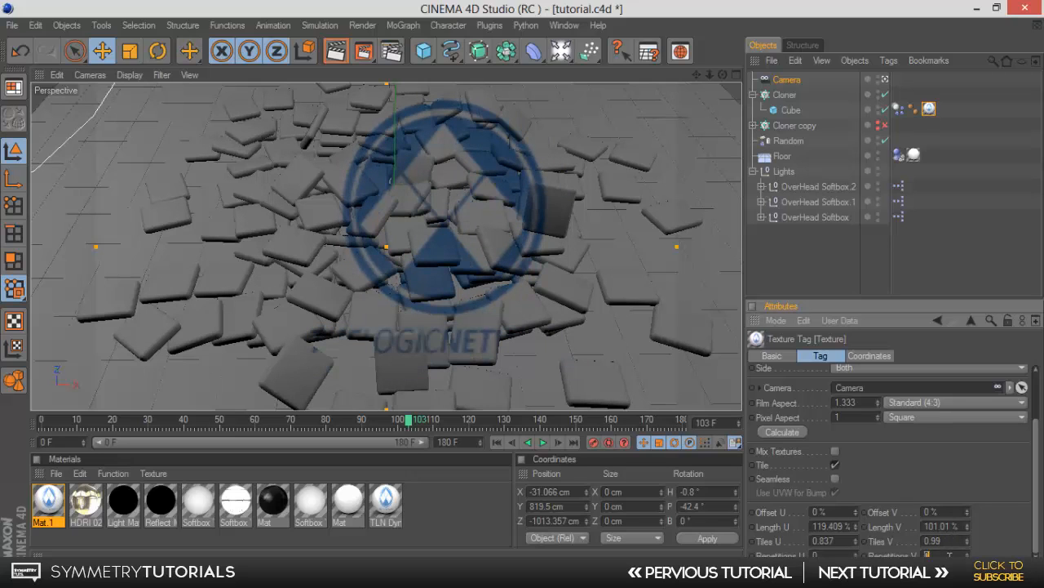
Move the camera closer, to about X -56 cm, Y 605 cm, Z -716 cm, and replay the simulation from the start to frame 140.
scroll(410, 213, up, 5)
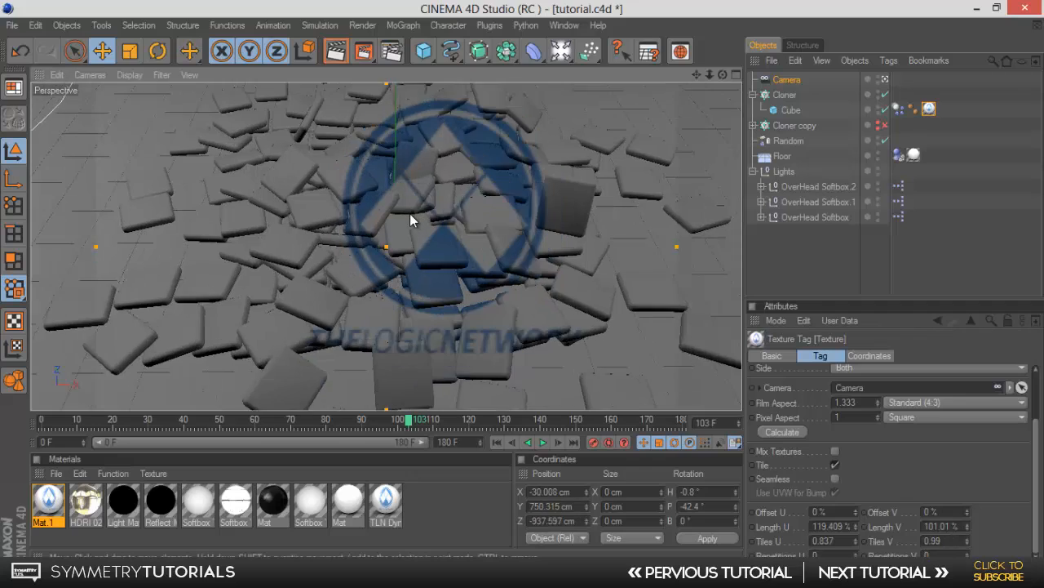
drag(697, 76, 523, 282)
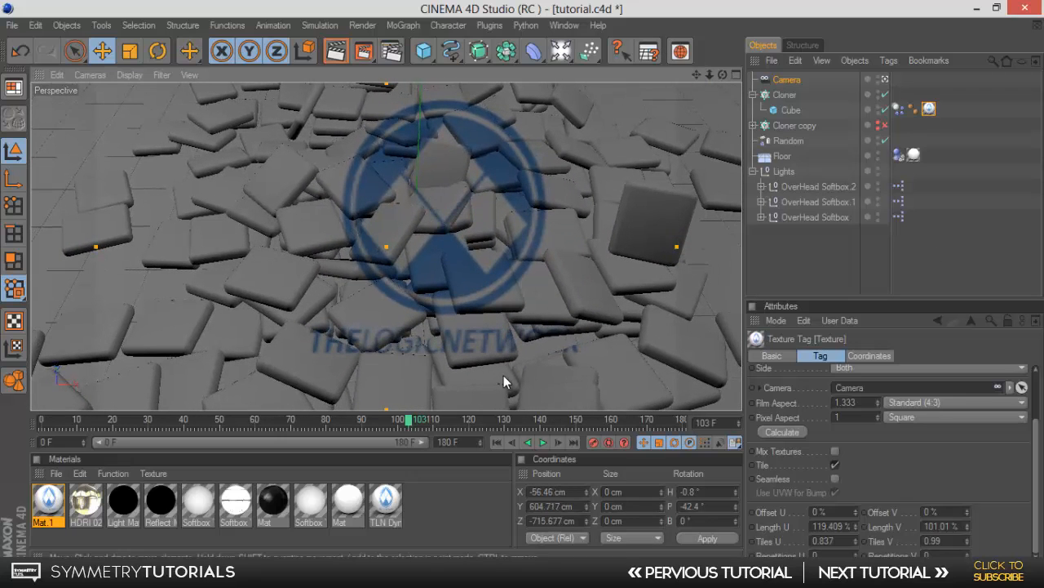
click(497, 442)
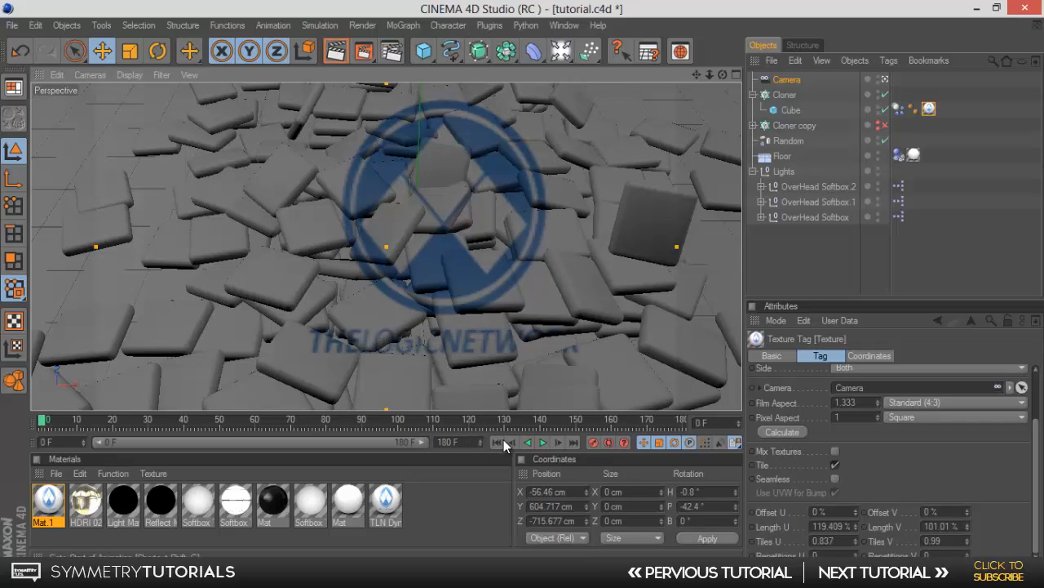
click(542, 443)
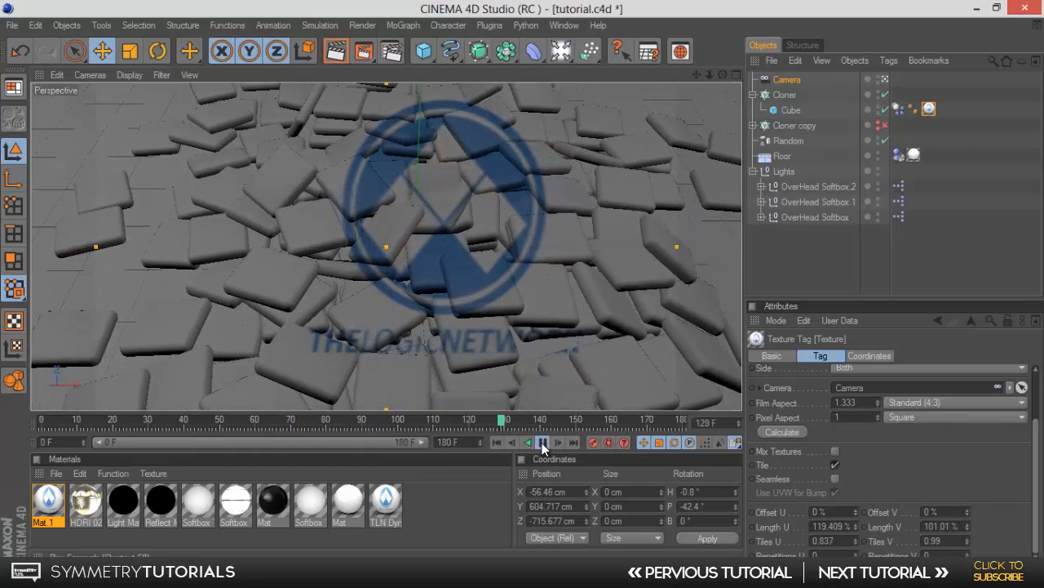
click(543, 442)
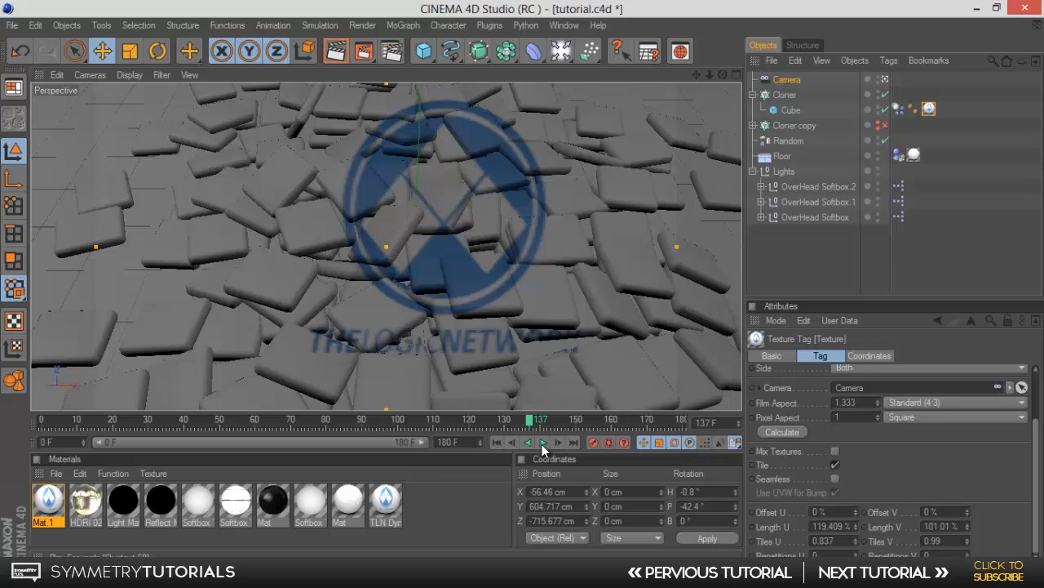
click(535, 426)
drag(536, 426, 541, 429)
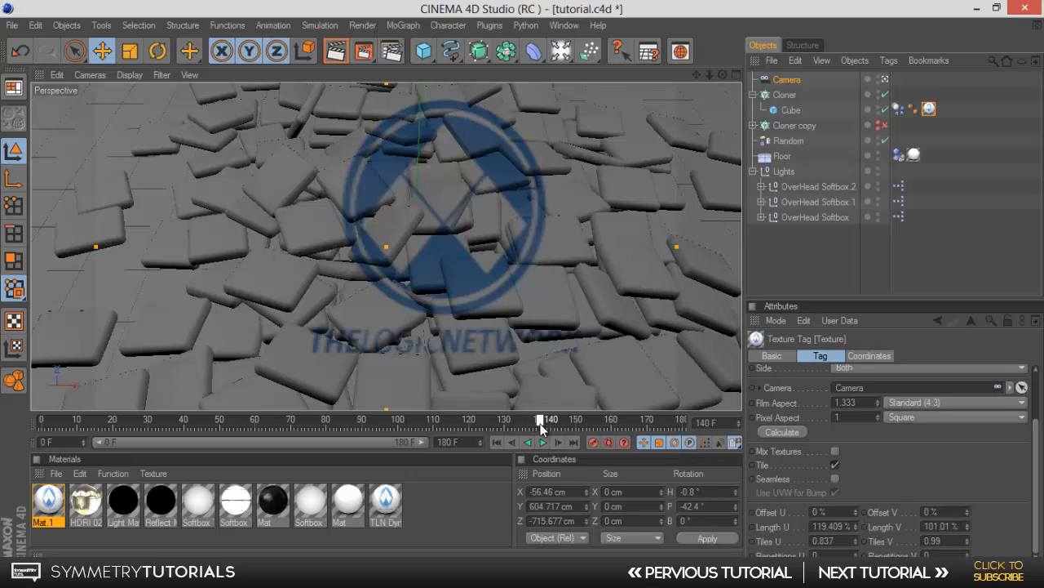
Set the logo texture's Length U to 122.409% and shift the camera to about X -68 cm, Y 603 cm, Z -717 cm.
click(842, 525)
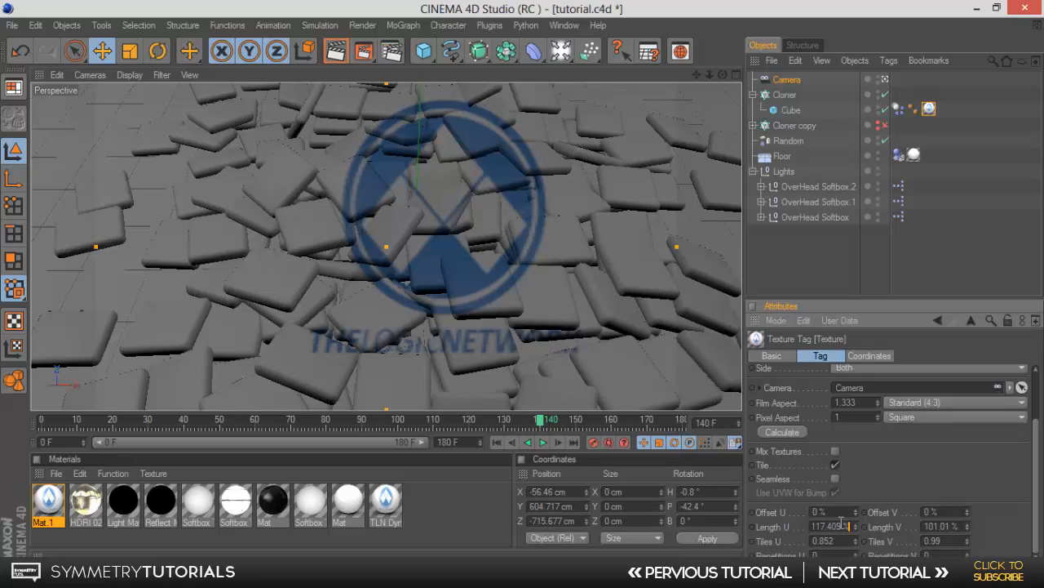
scroll(842, 523, down, 2)
scroll(842, 523, up, 5)
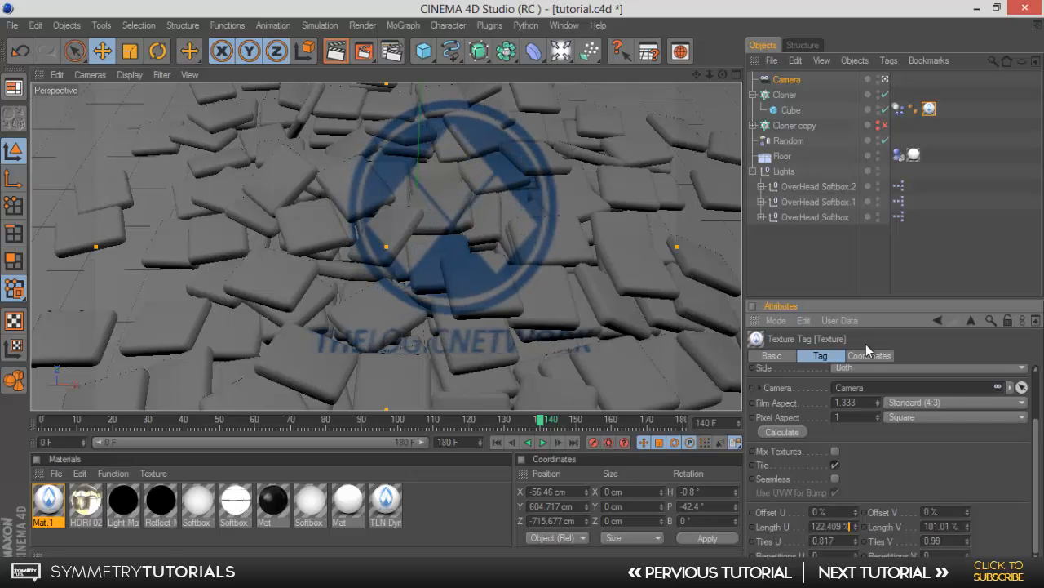
drag(696, 74, 522, 282)
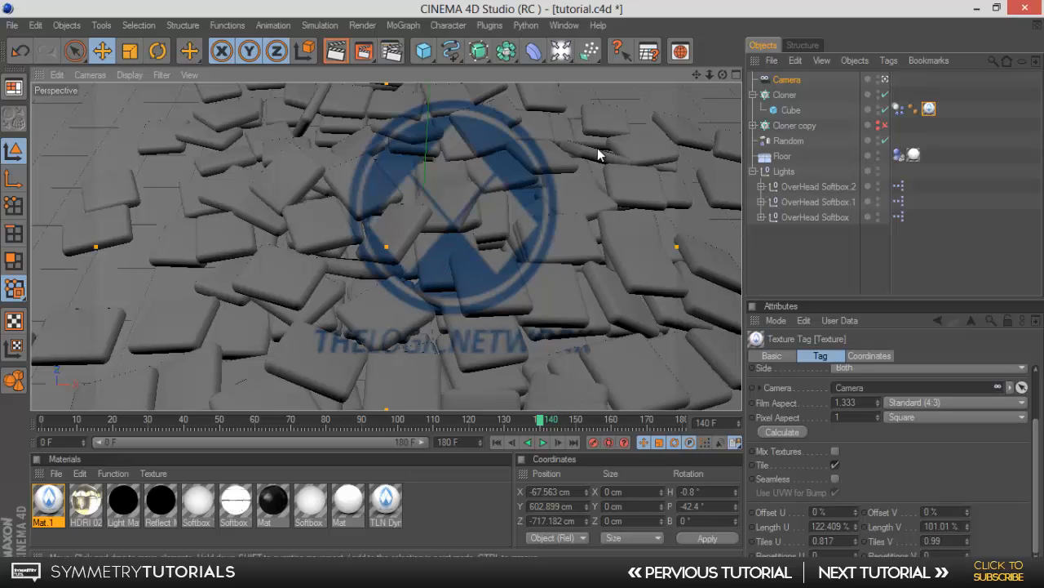
Make the Cube and its Cloner editable, and look through the individual cubes inside the Cloner null.
click(792, 112)
key(c)
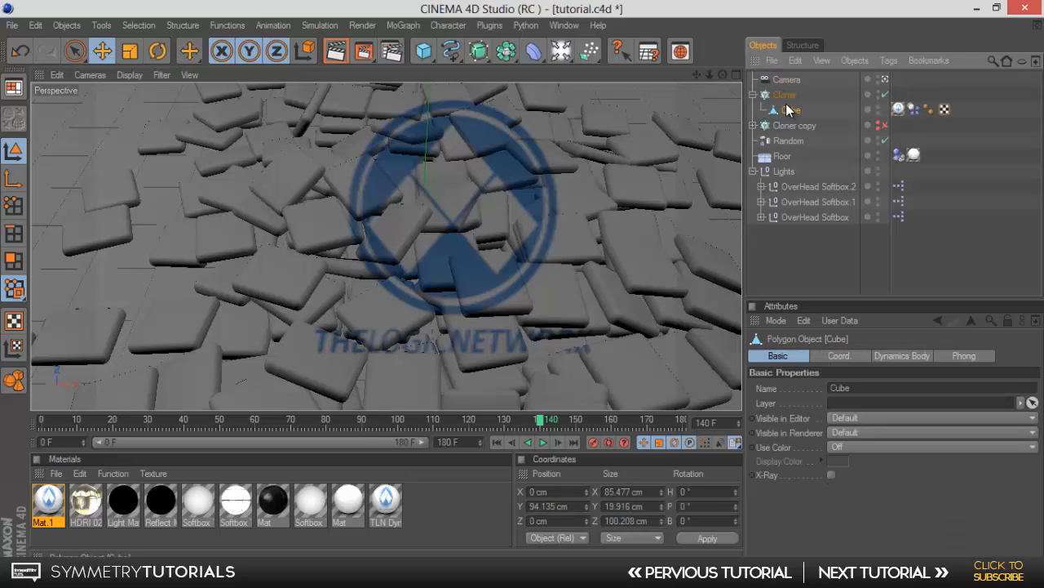
click(782, 97)
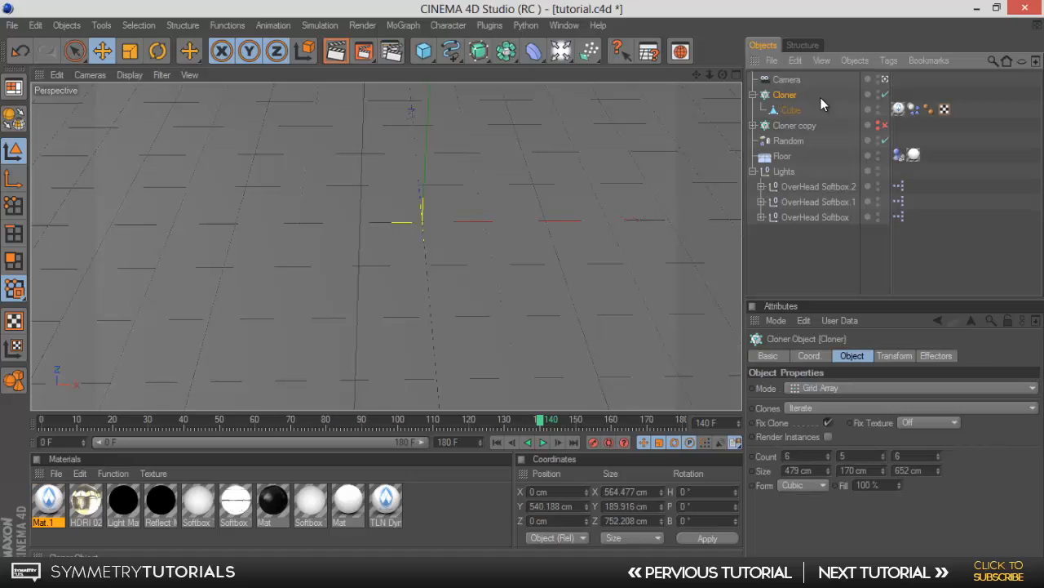
key(c)
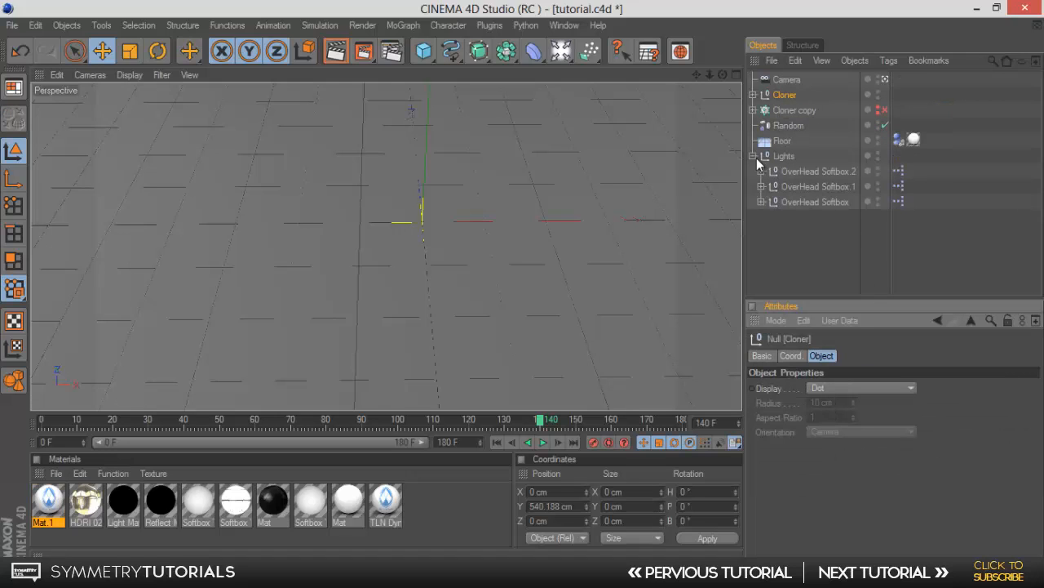
click(753, 95)
scroll(807, 132, down, 8)
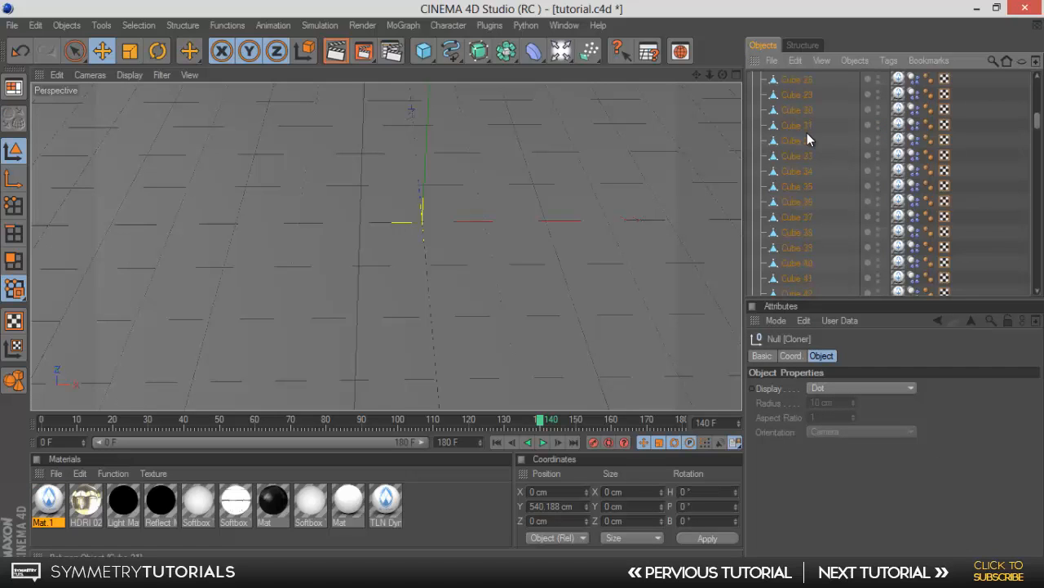
scroll(807, 132, down, 20)
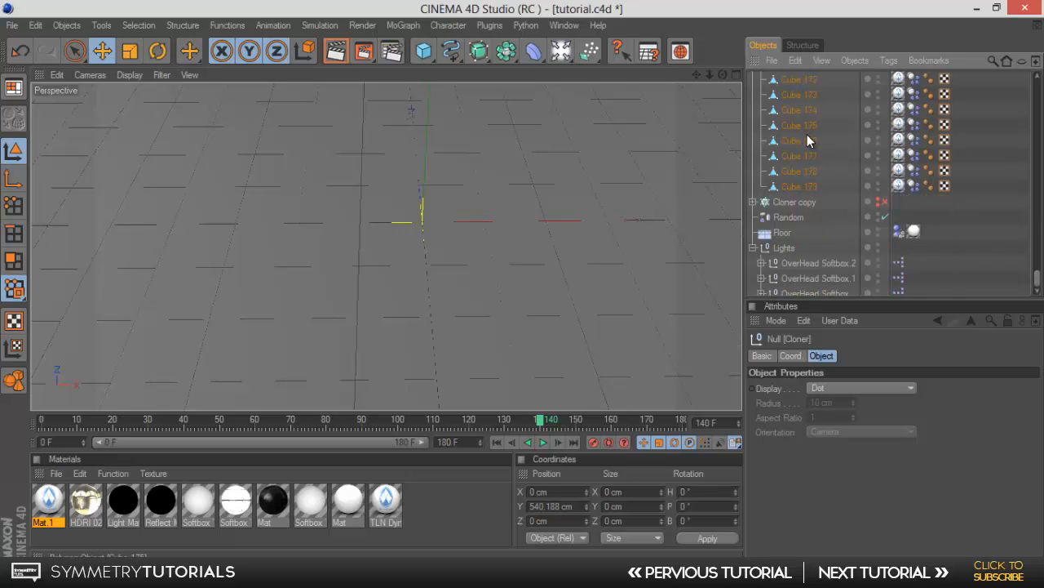
scroll(807, 134, up, 3)
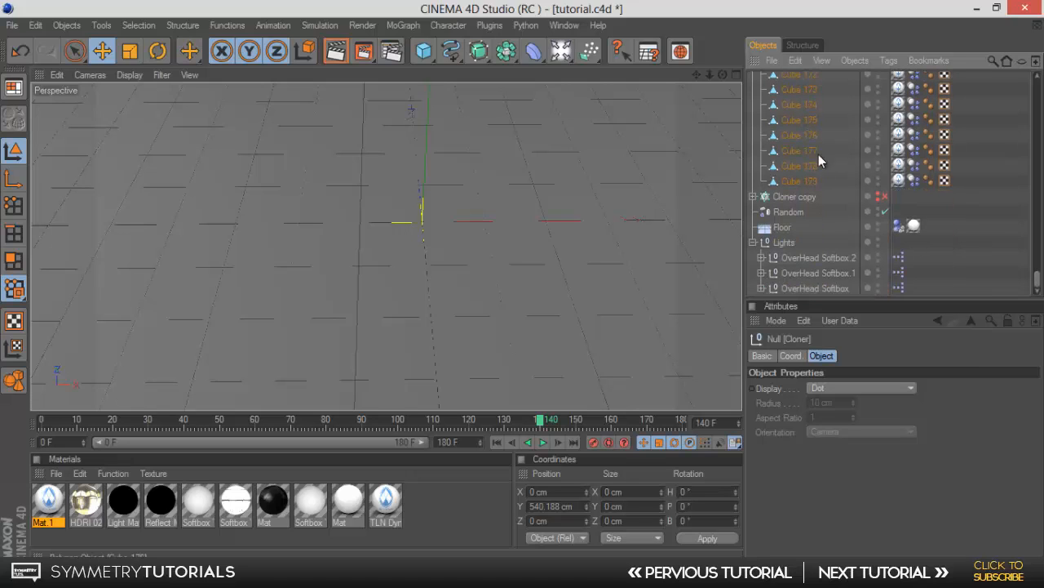
Play the dynamics of the separate cubes from the first frame, and stop playback at frame 62.
click(504, 442)
click(540, 443)
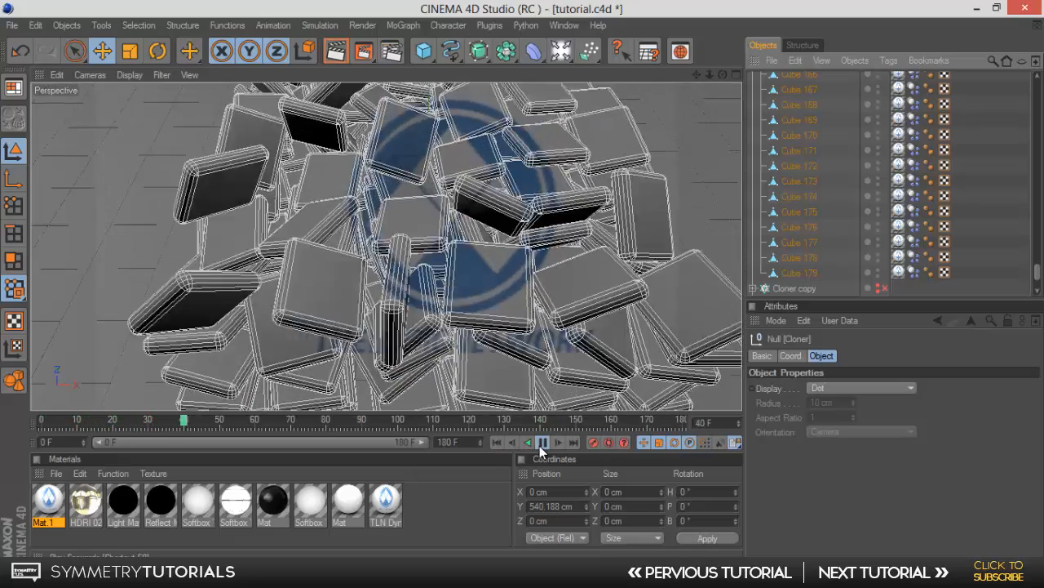
click(542, 425)
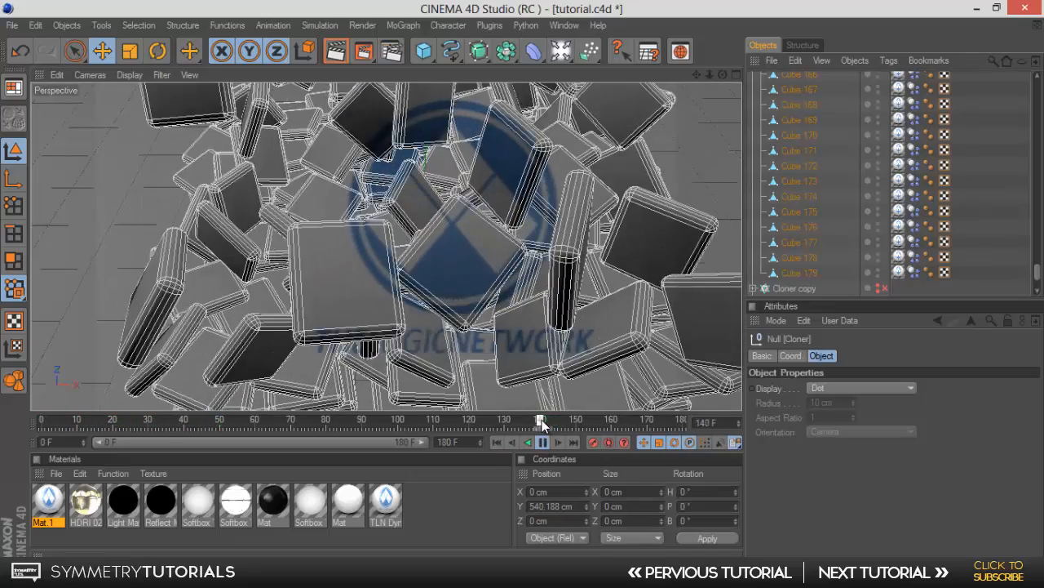
click(543, 442)
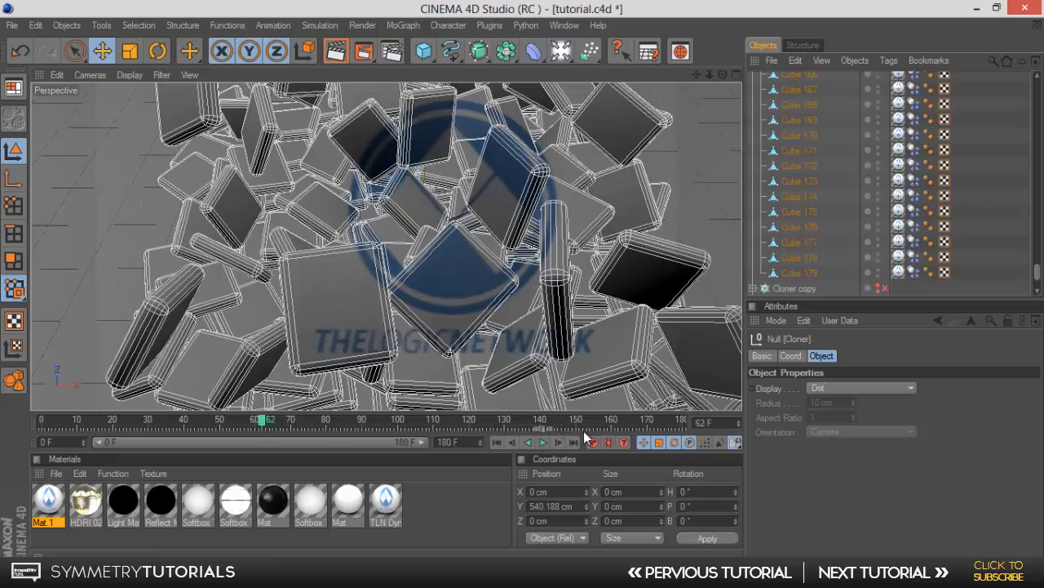
Play the dynamics from the first frame and stop at frame 140, where the scattered cubes line up with the projected logo.
click(497, 441)
click(543, 442)
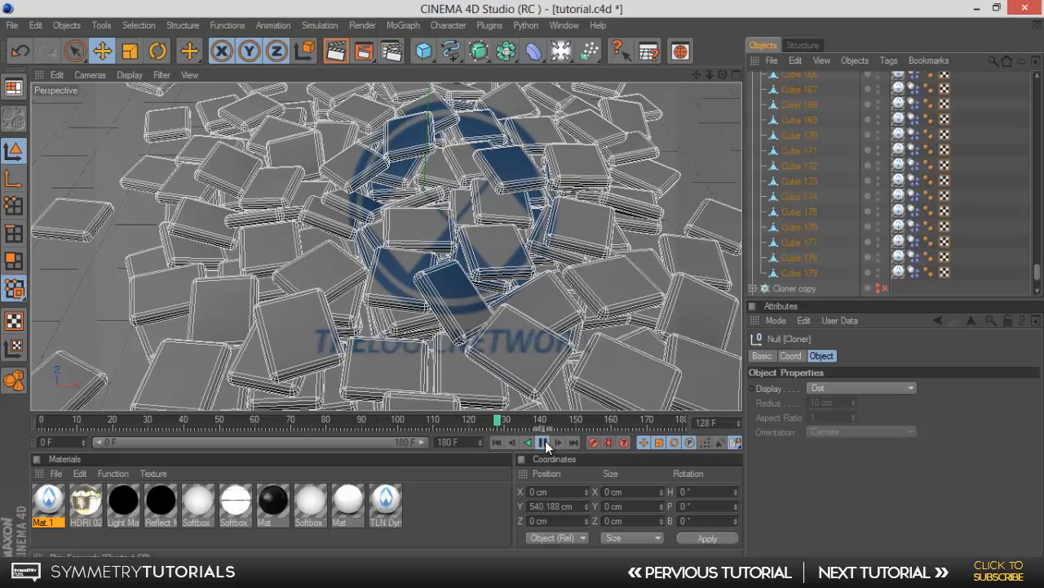
click(545, 442)
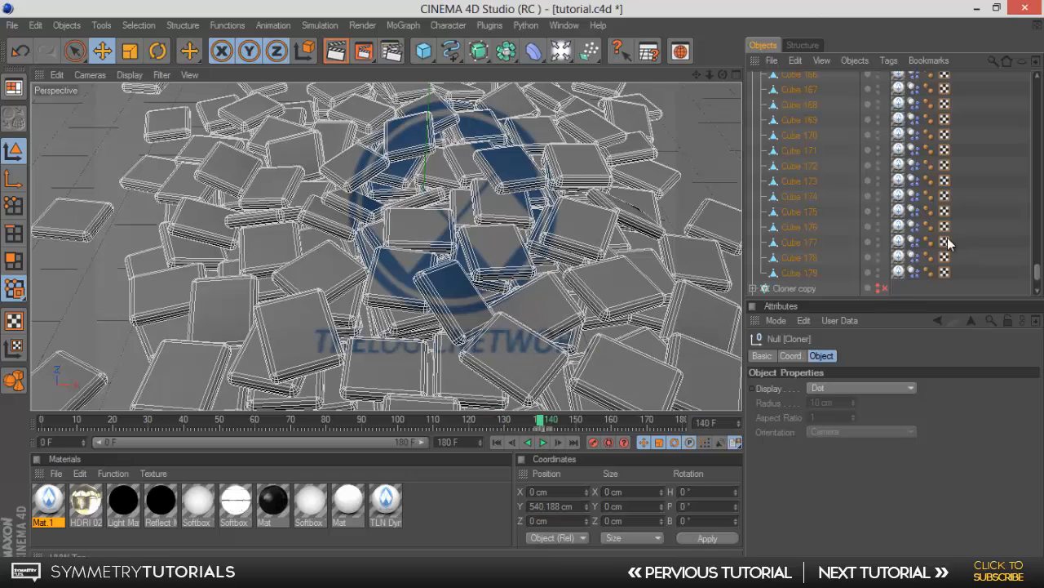
click(945, 272)
scroll(958, 244, up, 10)
scroll(964, 206, up, 20)
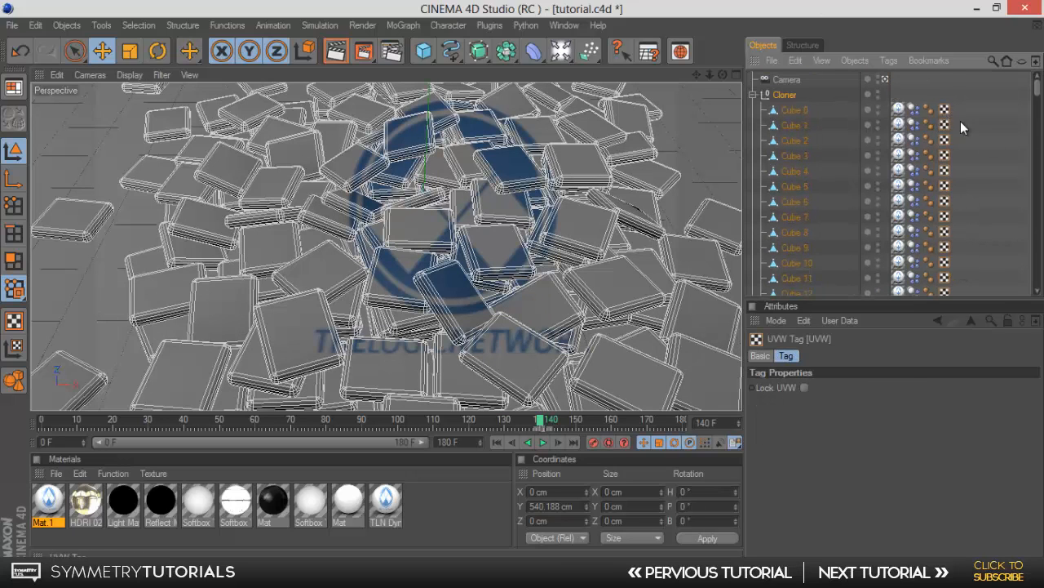
scroll(1001, 182, down, 20)
scroll(999, 175, up, 20)
shift+click(945, 110)
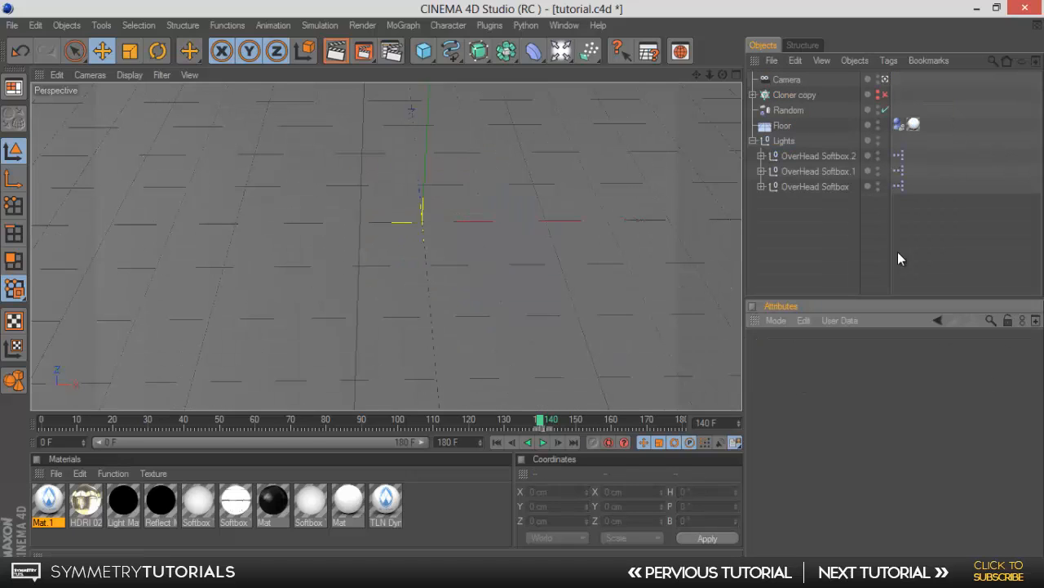
key(ctrl+z)
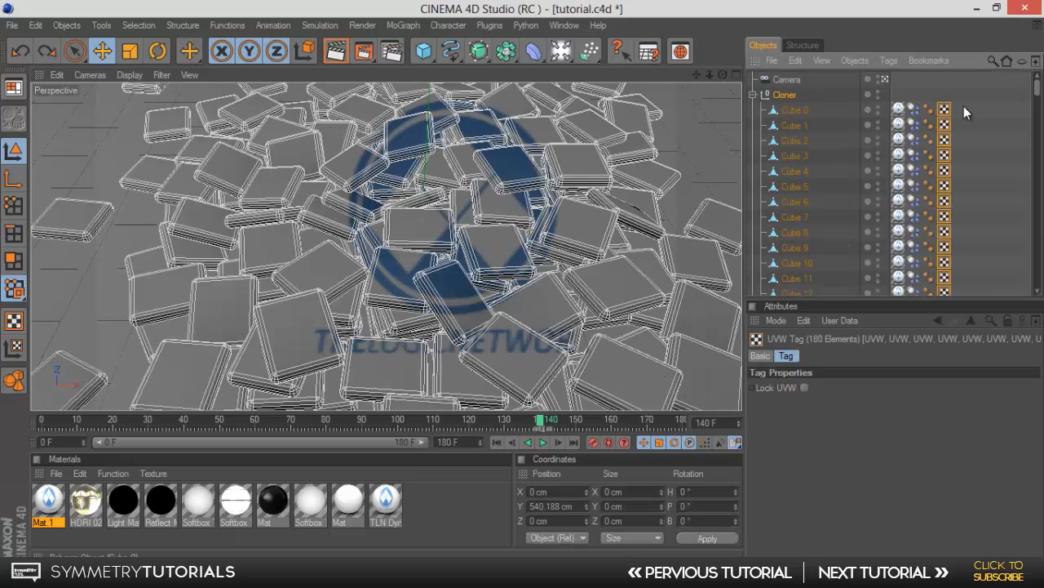
Delete only the UVW tags of all cubes in the Cloner null, from Cube 0 to Cube 179.
click(932, 110)
click(944, 111)
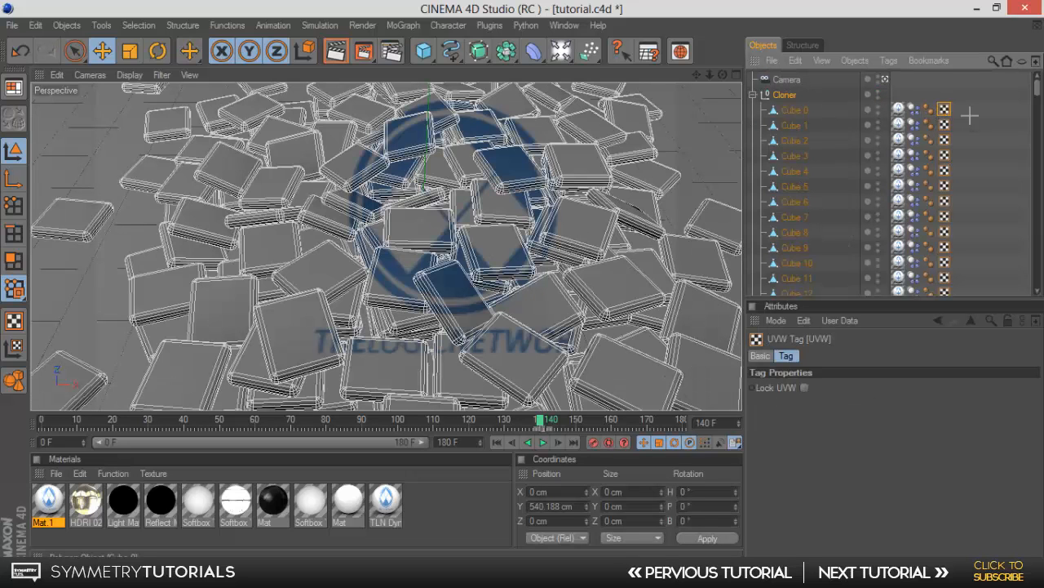
scroll(953, 139, down, 20)
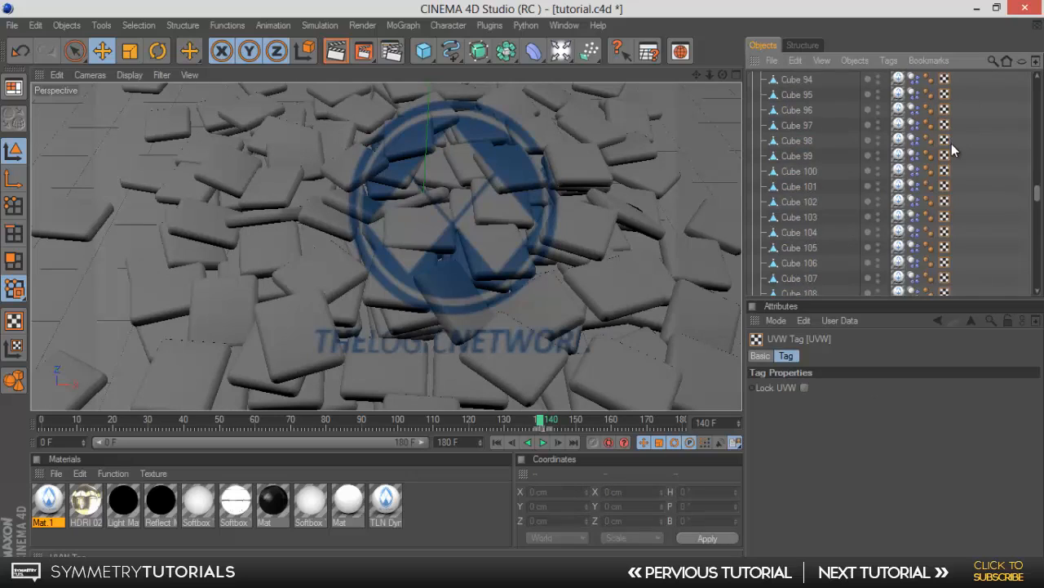
scroll(953, 151, down, 20)
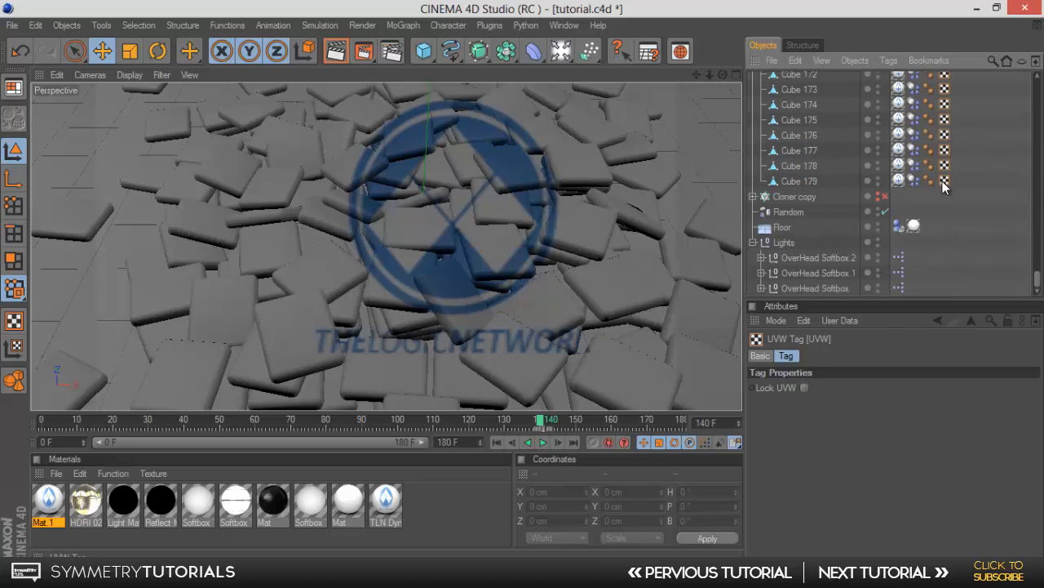
shift+click(944, 181)
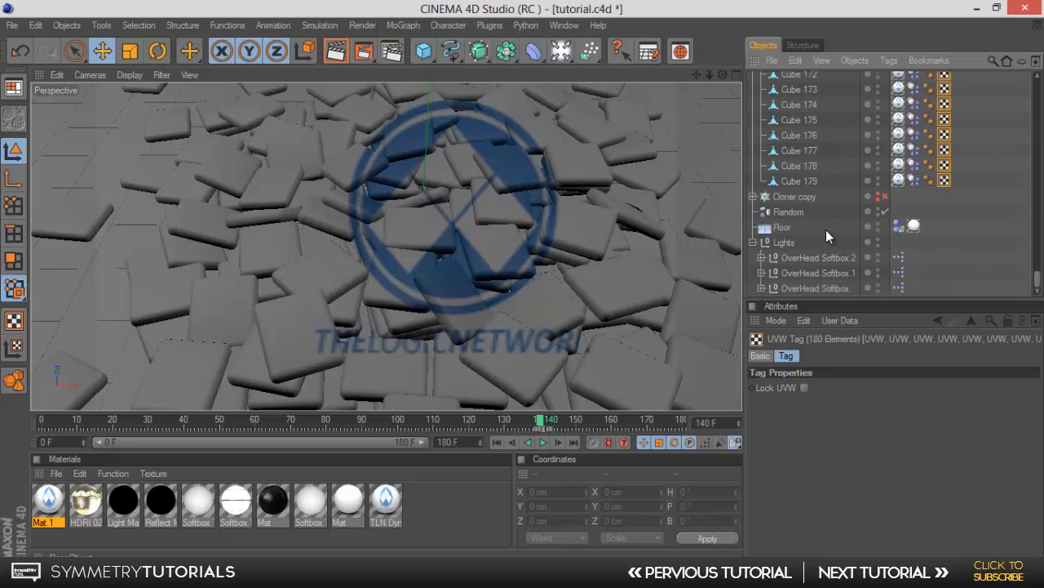
key(Delete)
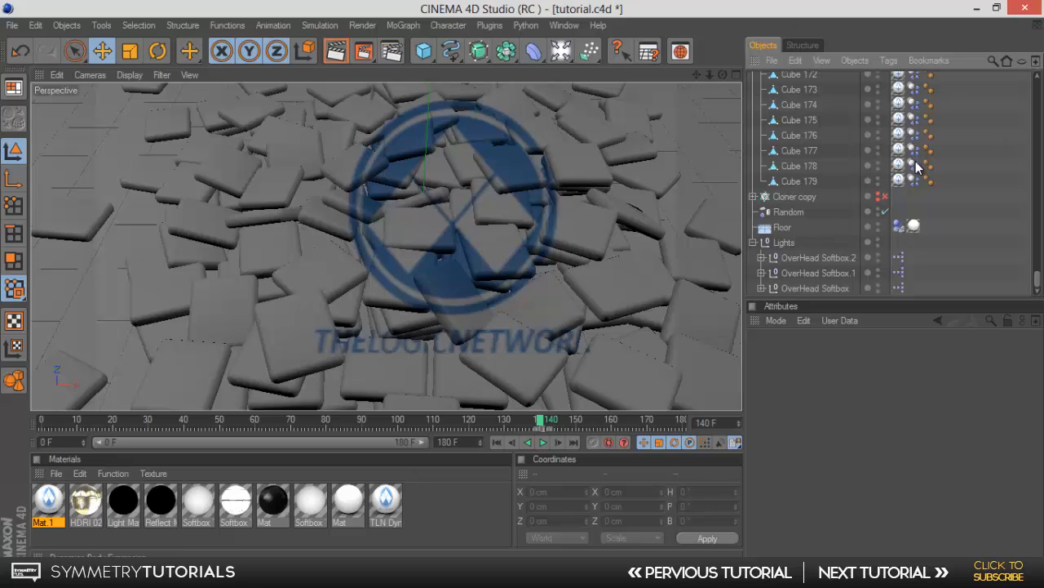
Generate UVW coordinates from the camera-mapped Mat.1 texture tags of all cubes, from Cube 0 to Cube 179.
click(899, 180)
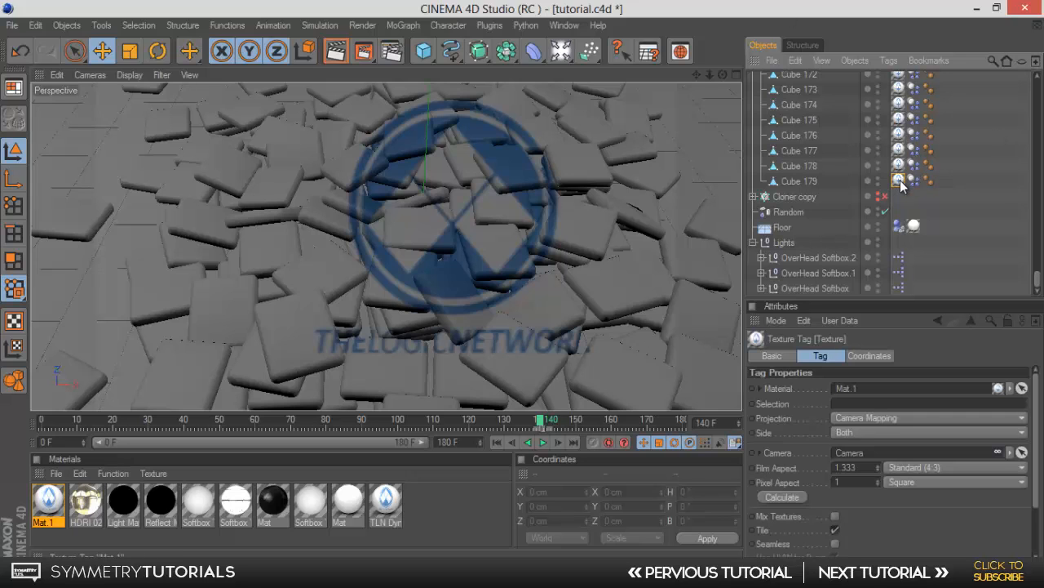
scroll(900, 181, up, 20)
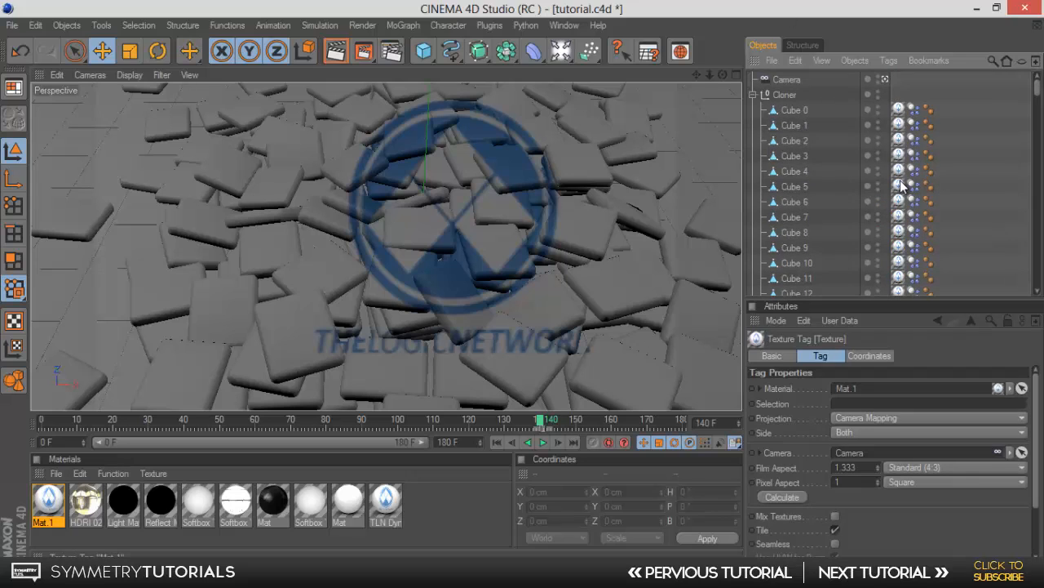
click(899, 109)
scroll(903, 109, down, 20)
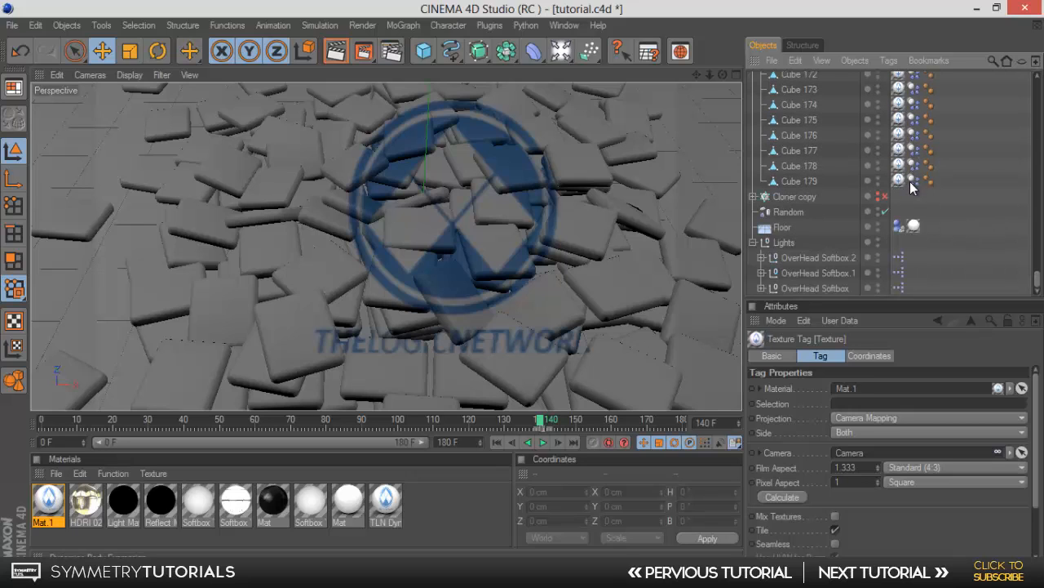
shift+click(900, 180)
right_click(906, 185)
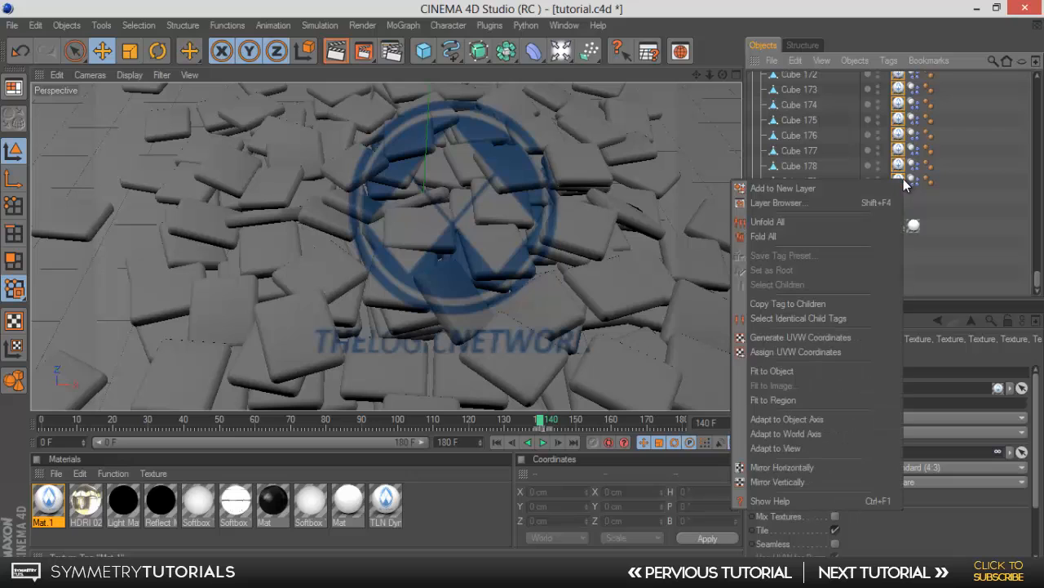
click(896, 66)
click(890, 61)
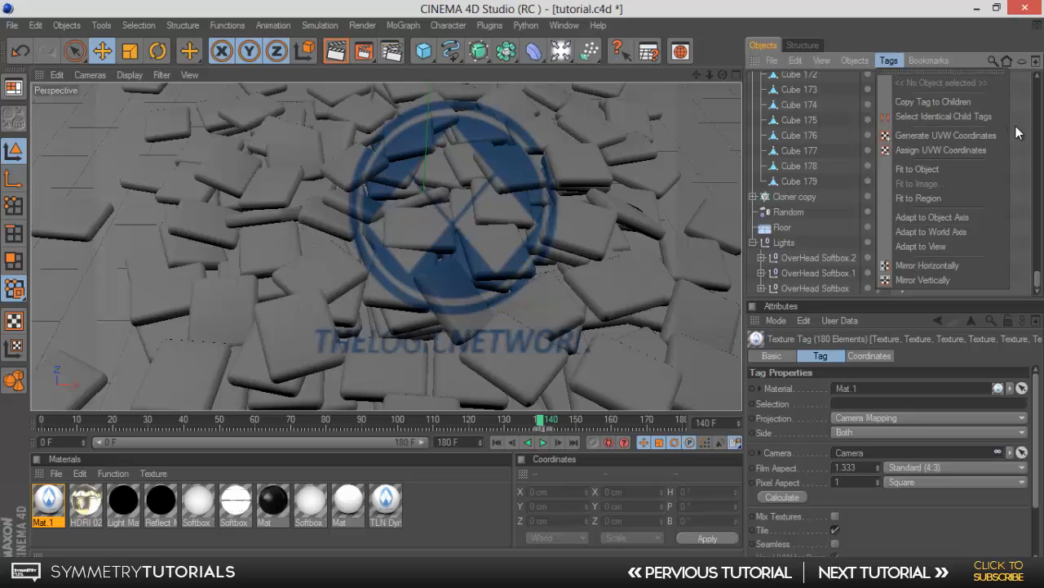
click(981, 136)
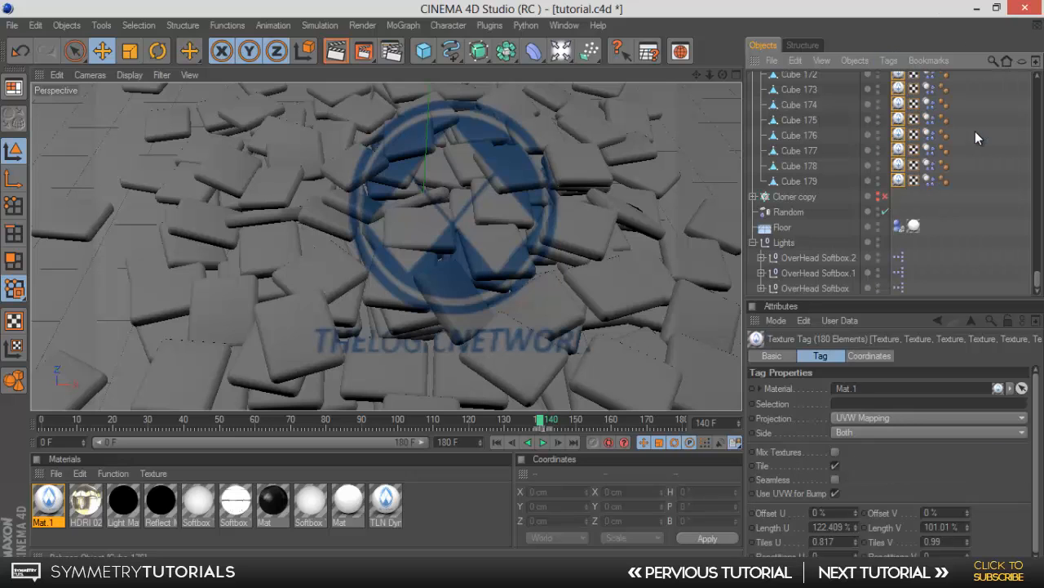
Play the simulation from the first frame to frame 148 and check how the logo sits on the landed cubes.
click(496, 441)
click(542, 441)
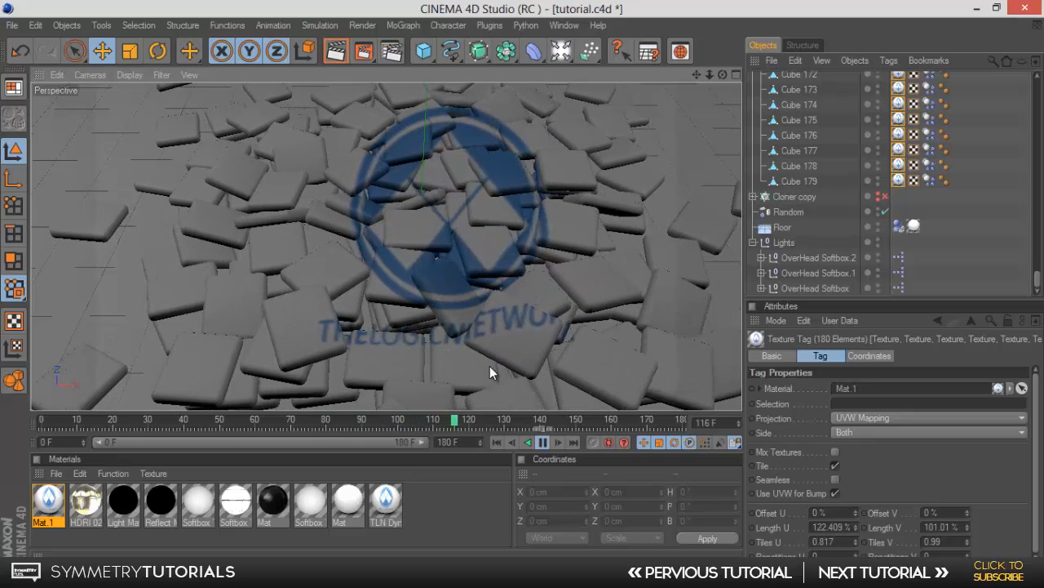
click(541, 442)
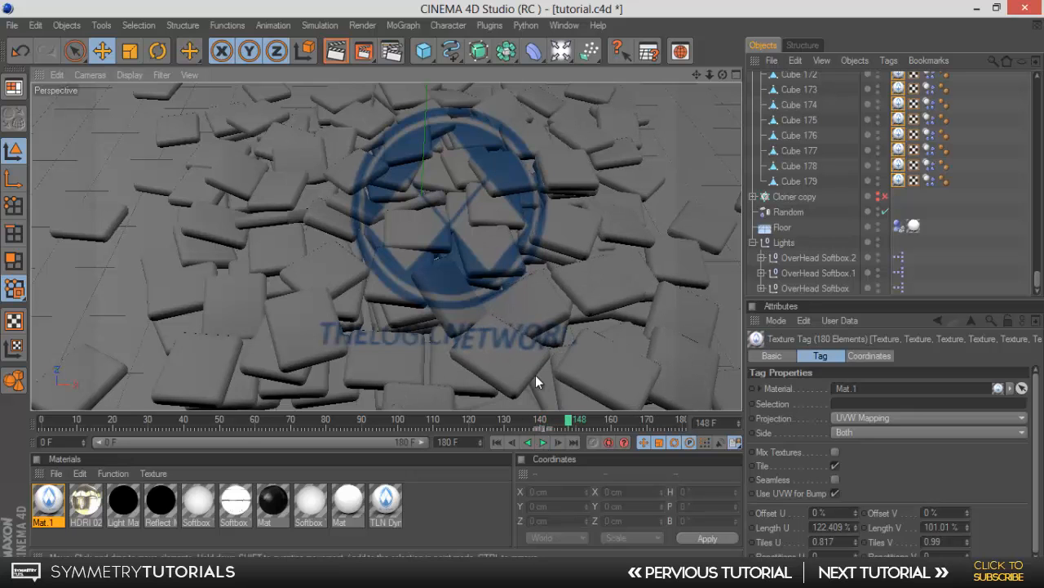
scroll(518, 290, down, 8)
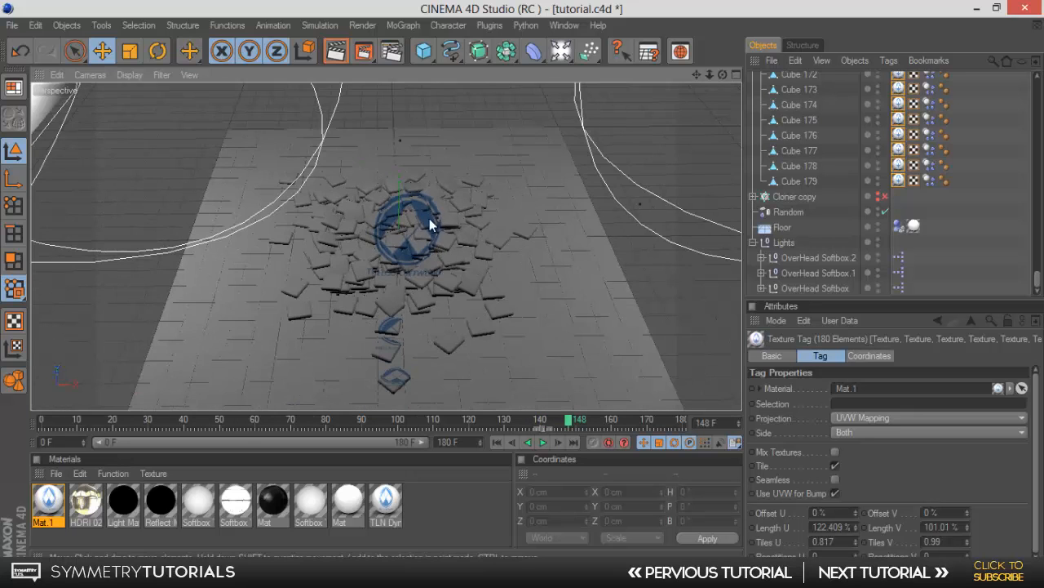
scroll(411, 221, up, 8)
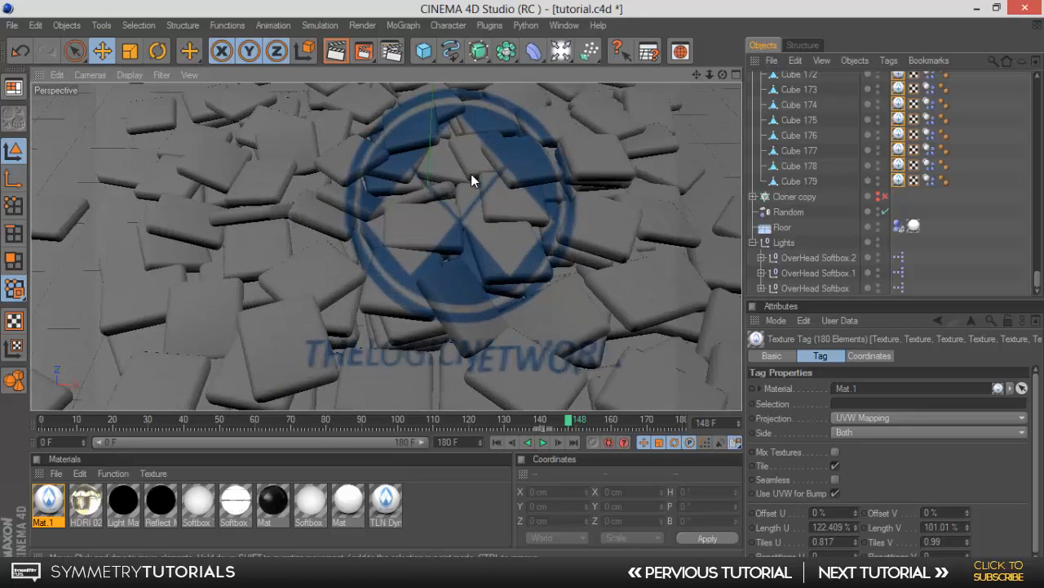
scroll(471, 174, up, 3)
Replay the simulation from the start in a wider view, stop at frame 155, and inspect the logo on the cubes.
click(496, 442)
scroll(484, 263, down, 6)
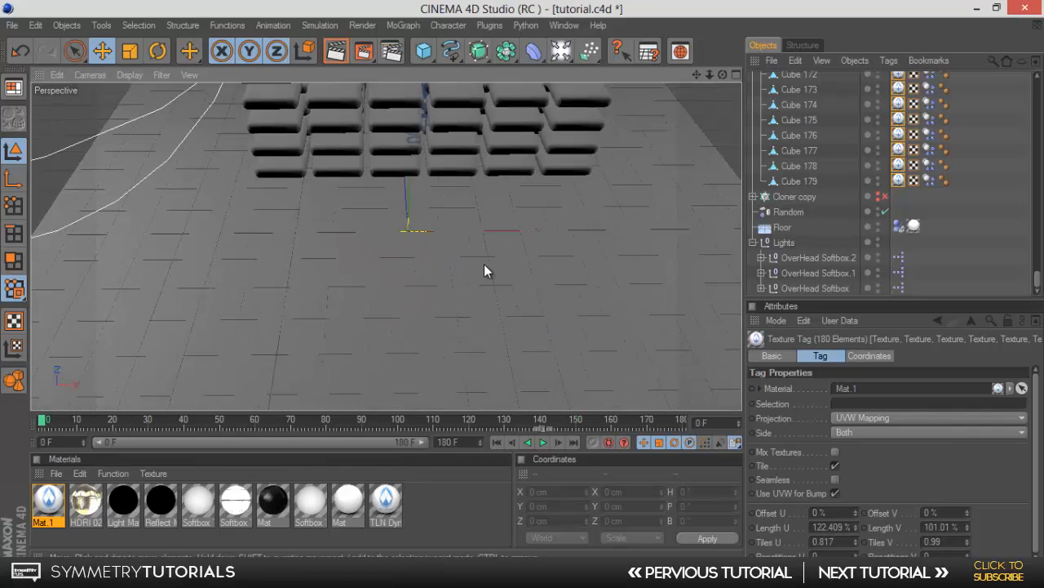
click(548, 444)
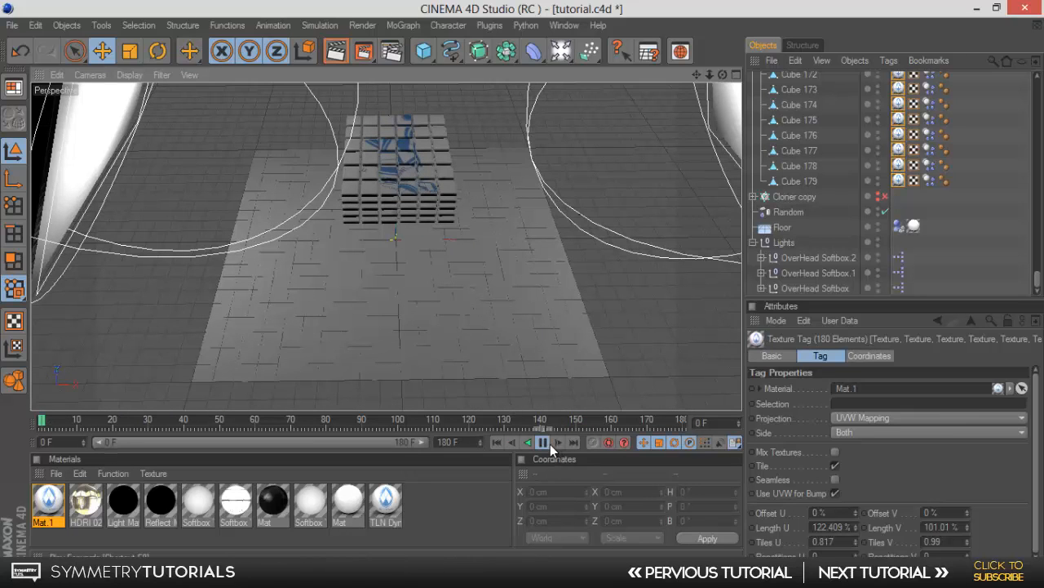
scroll(379, 180, up, 5)
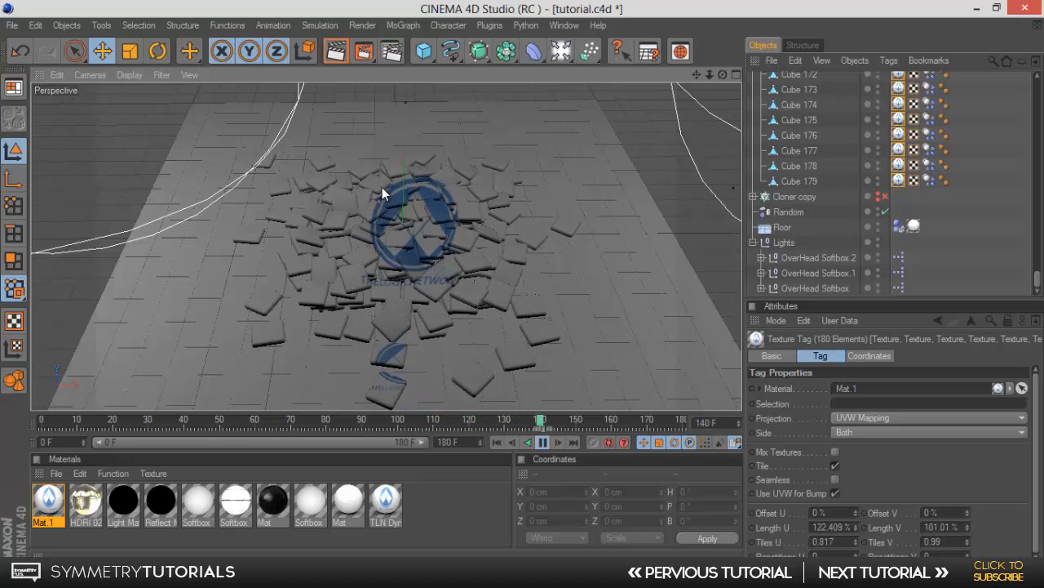
click(545, 442)
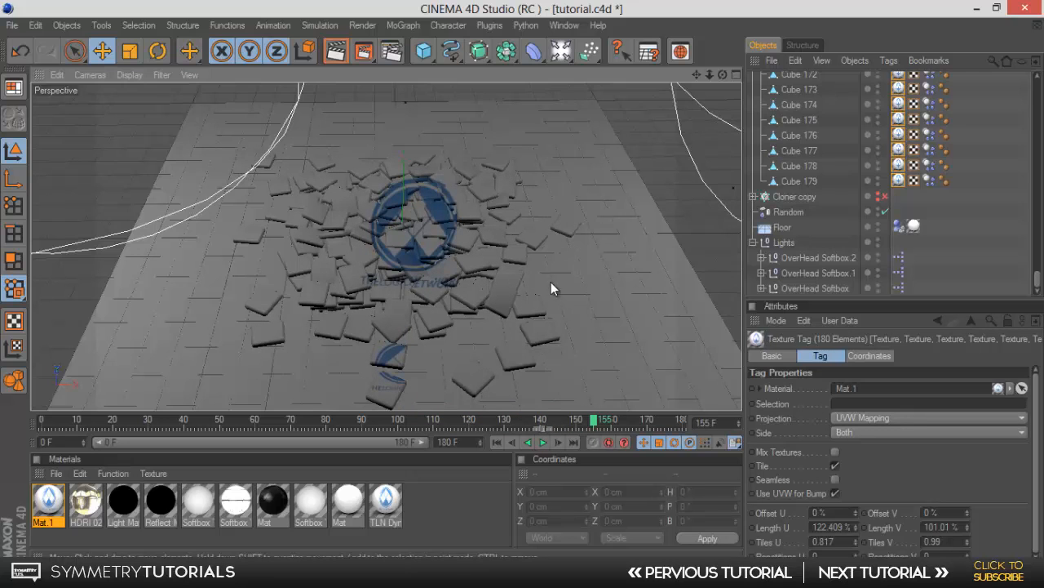
scroll(400, 252, up, 5)
scroll(475, 242, up, 2)
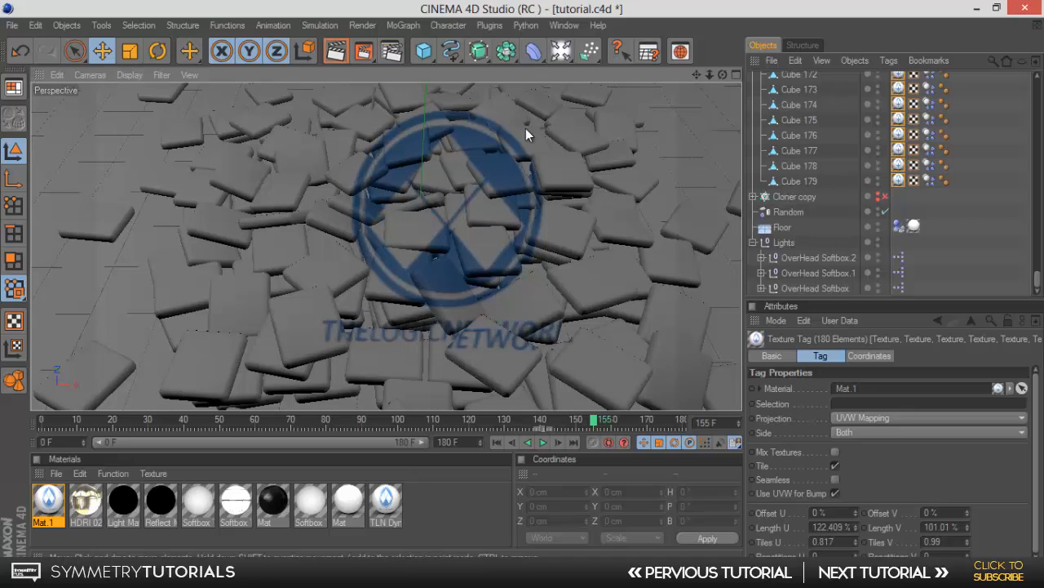
Collapse the Cloner null in the object hierarchy and save the scene.
scroll(928, 204, up, 10)
scroll(851, 164, up, 6)
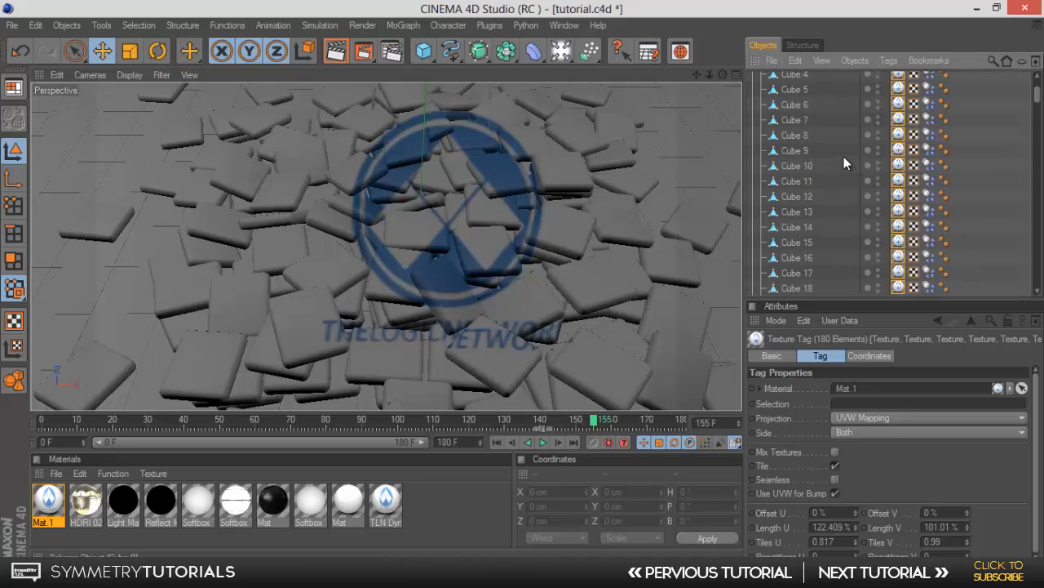
click(753, 95)
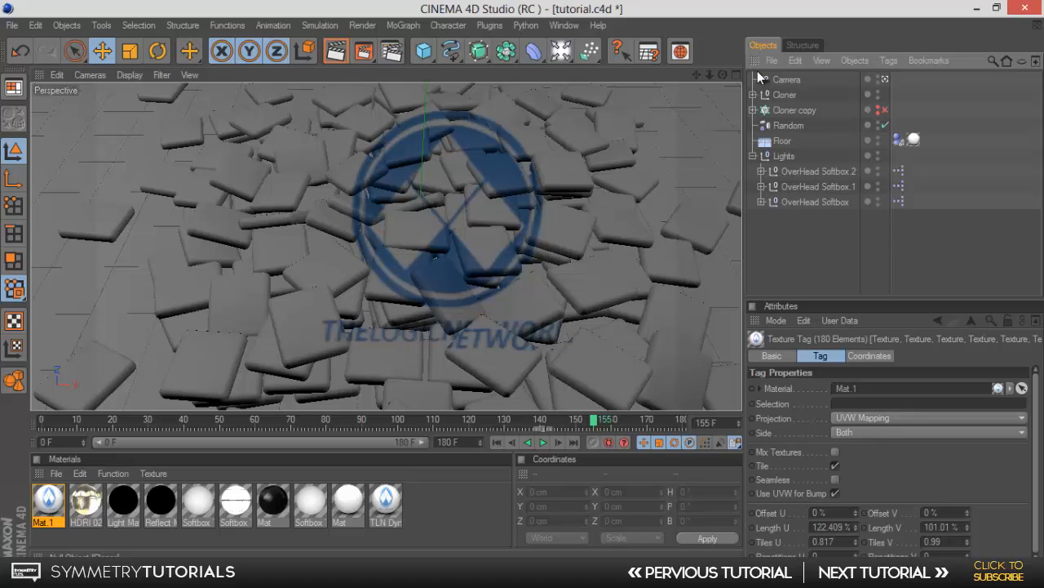
key(ctrl+s)
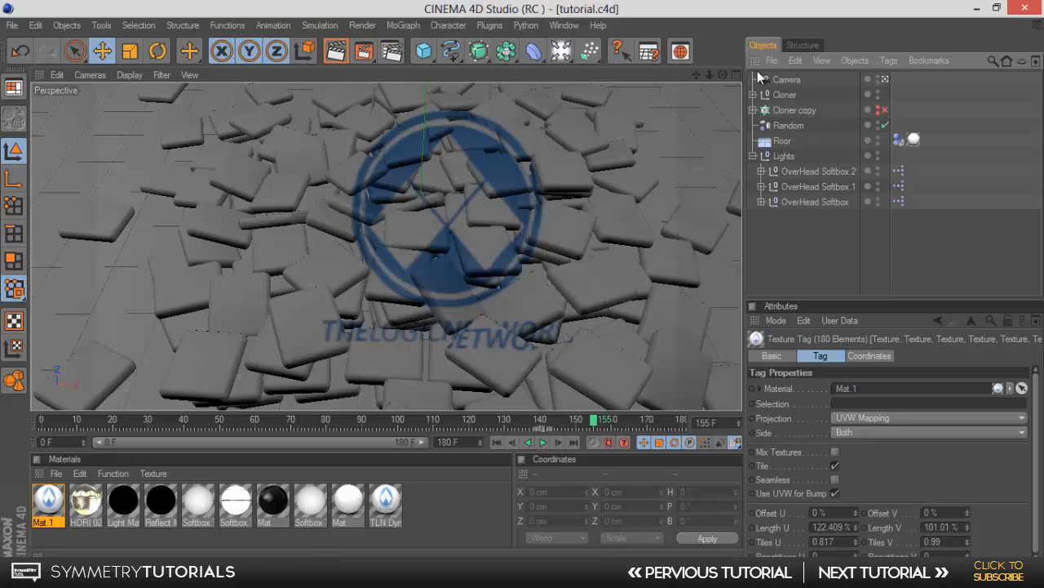